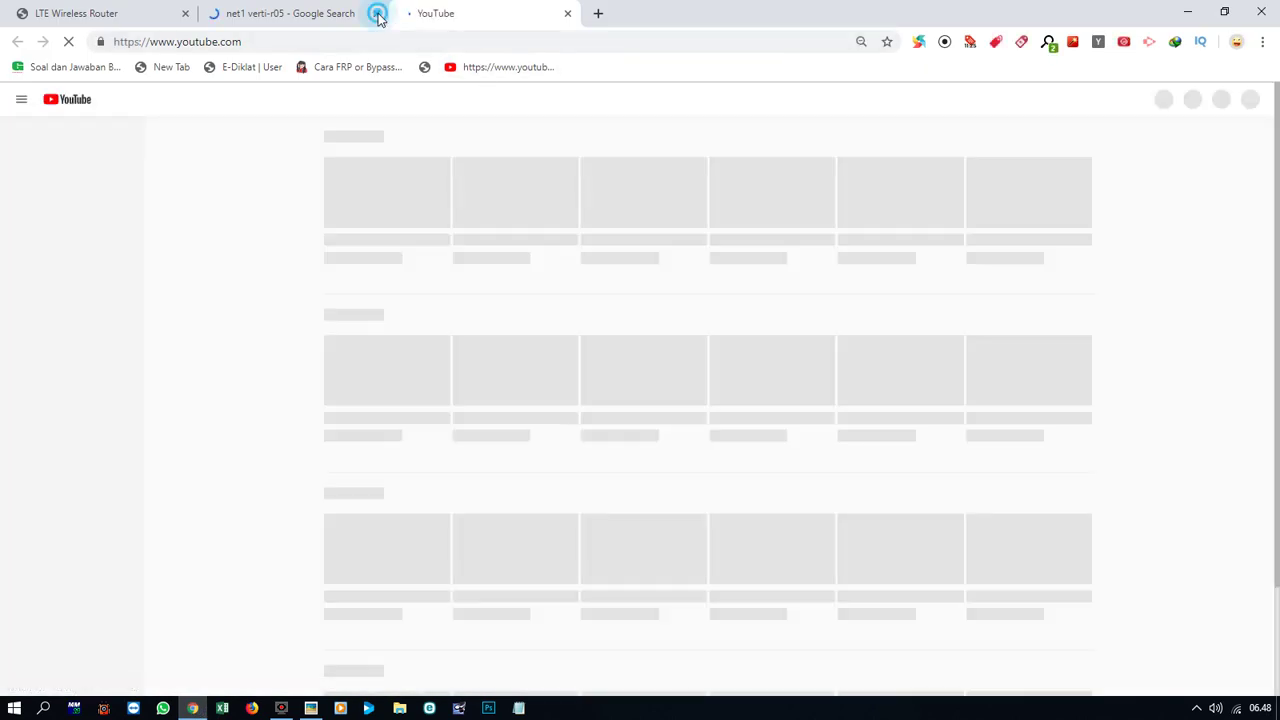
# - Close the Google Search and old router tabs and load the router page at 192.168.0.1
pyautogui.click(376, 13)
pyautogui.click(185, 13)
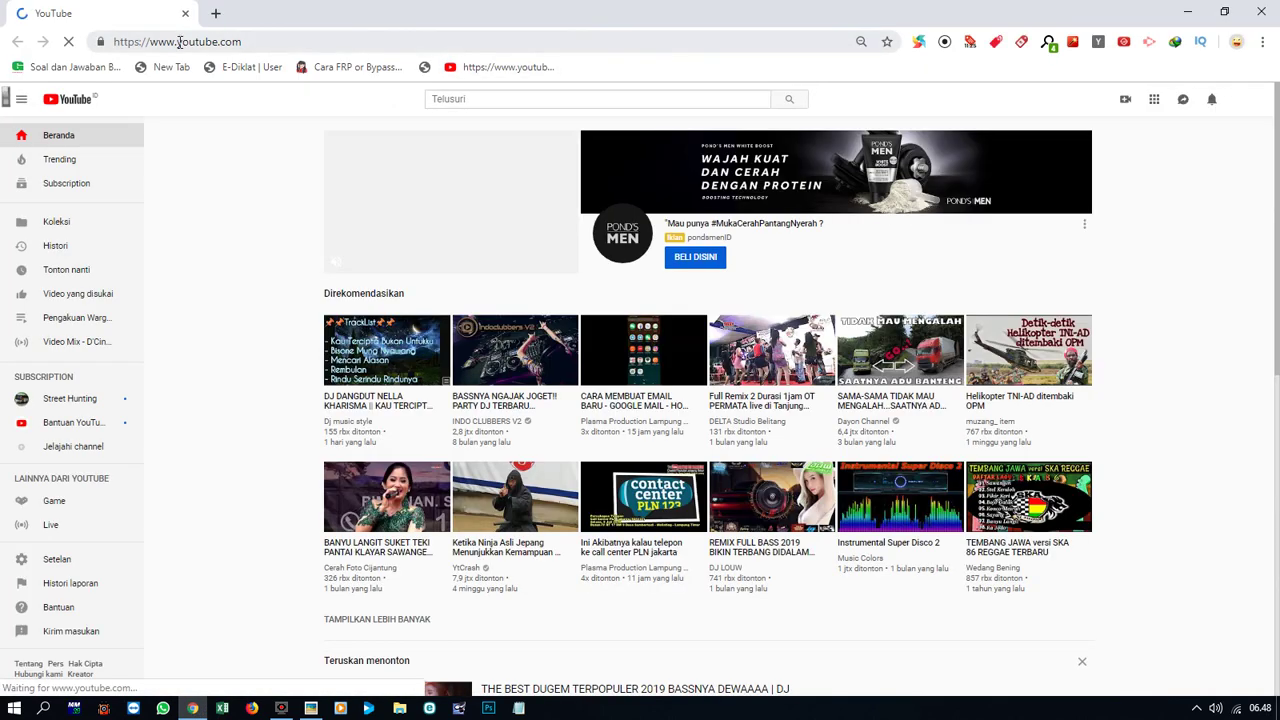
pyautogui.click(178, 41)
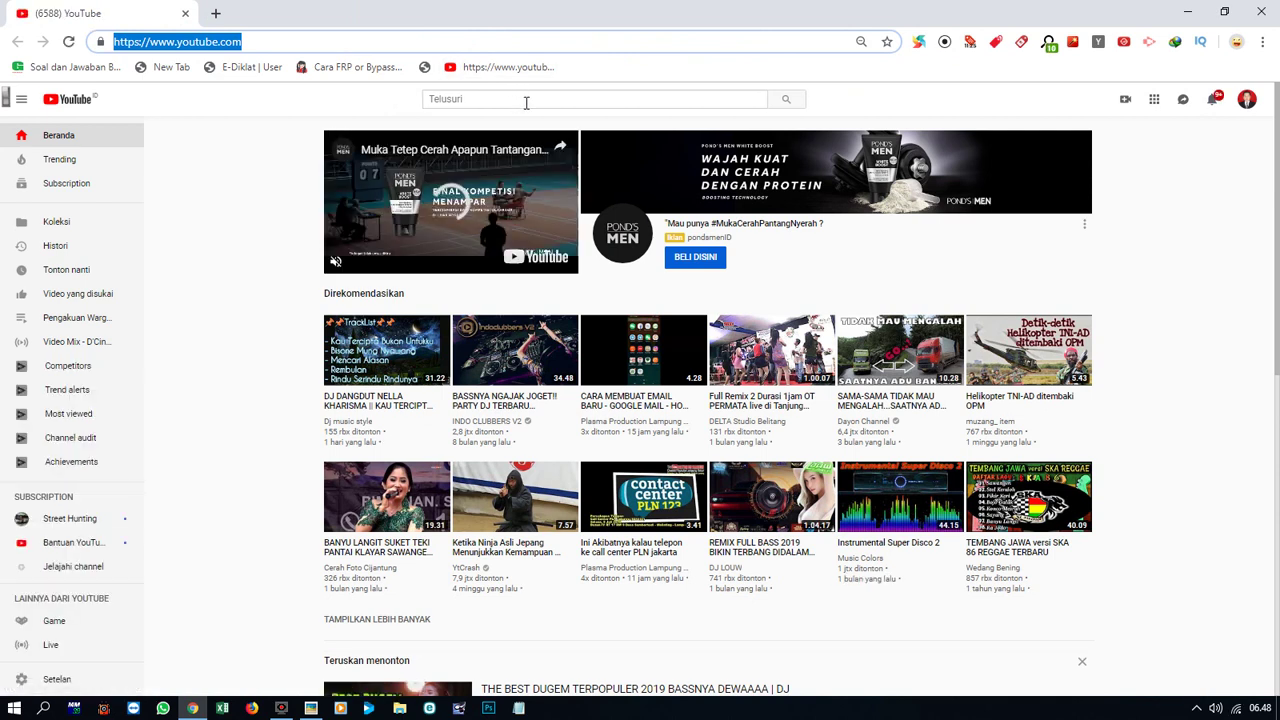
pyautogui.write('192.')
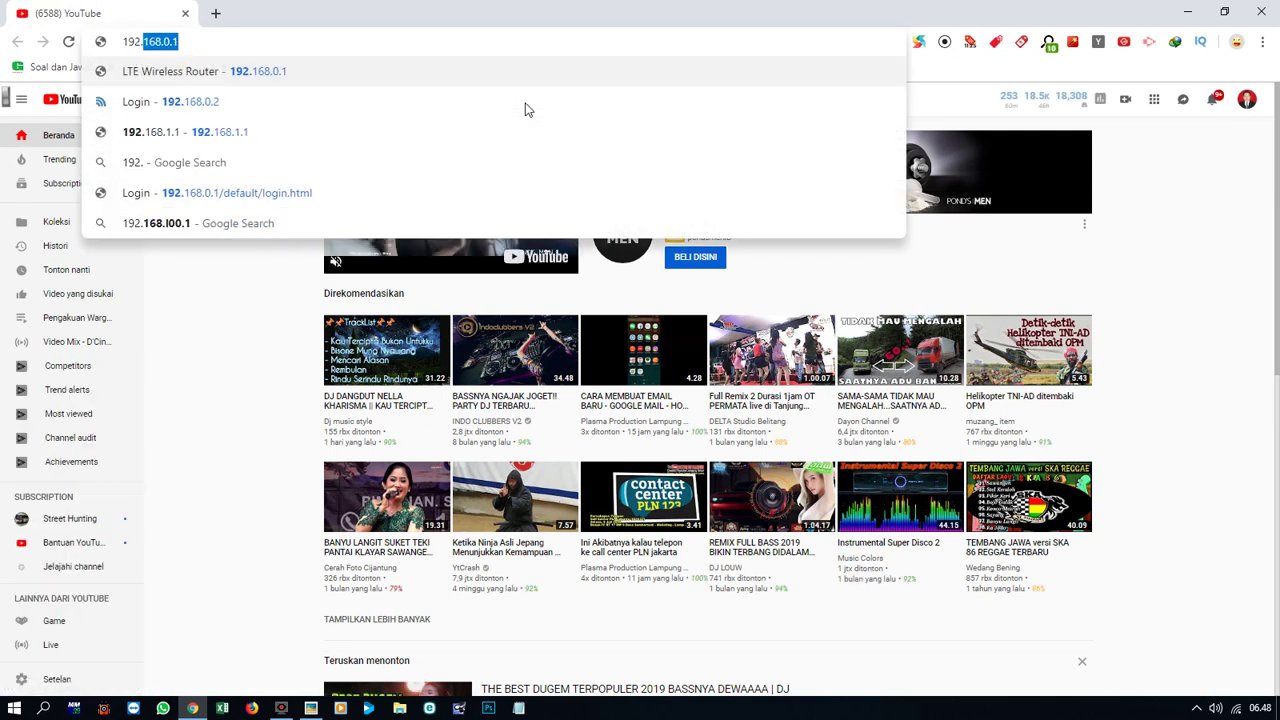
pyautogui.write('168.0.1')
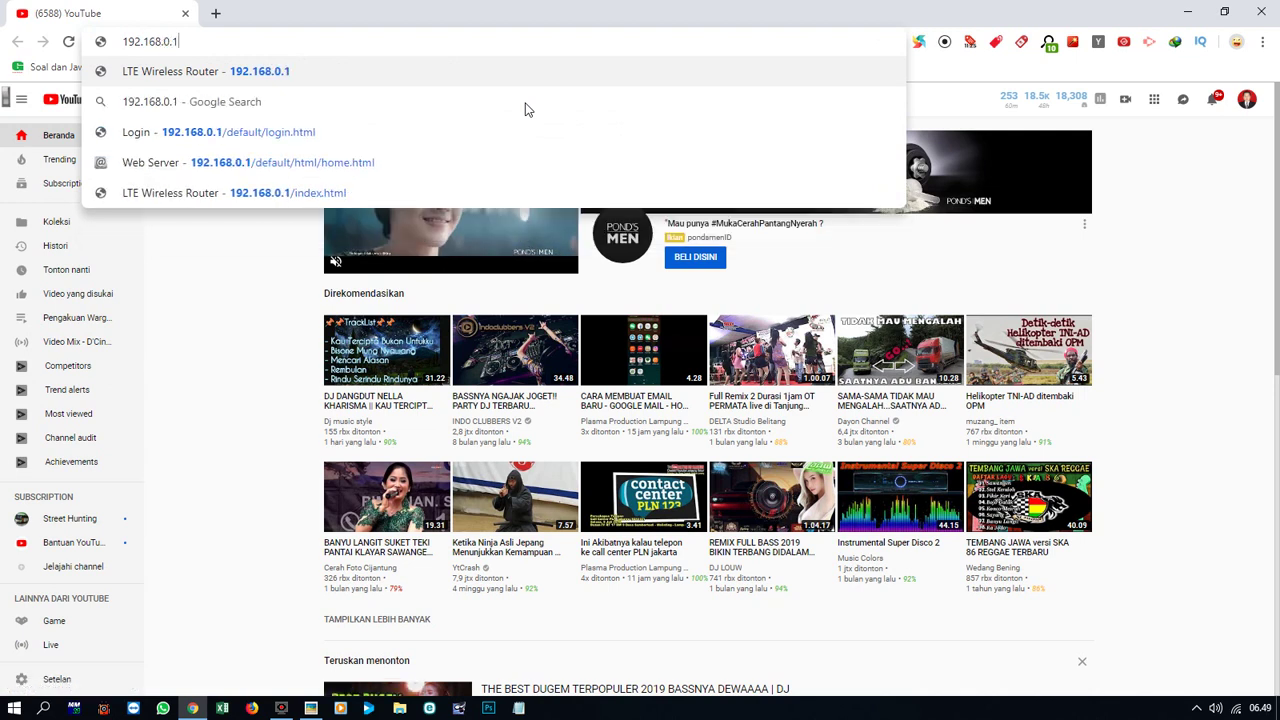
pyautogui.press('Return')
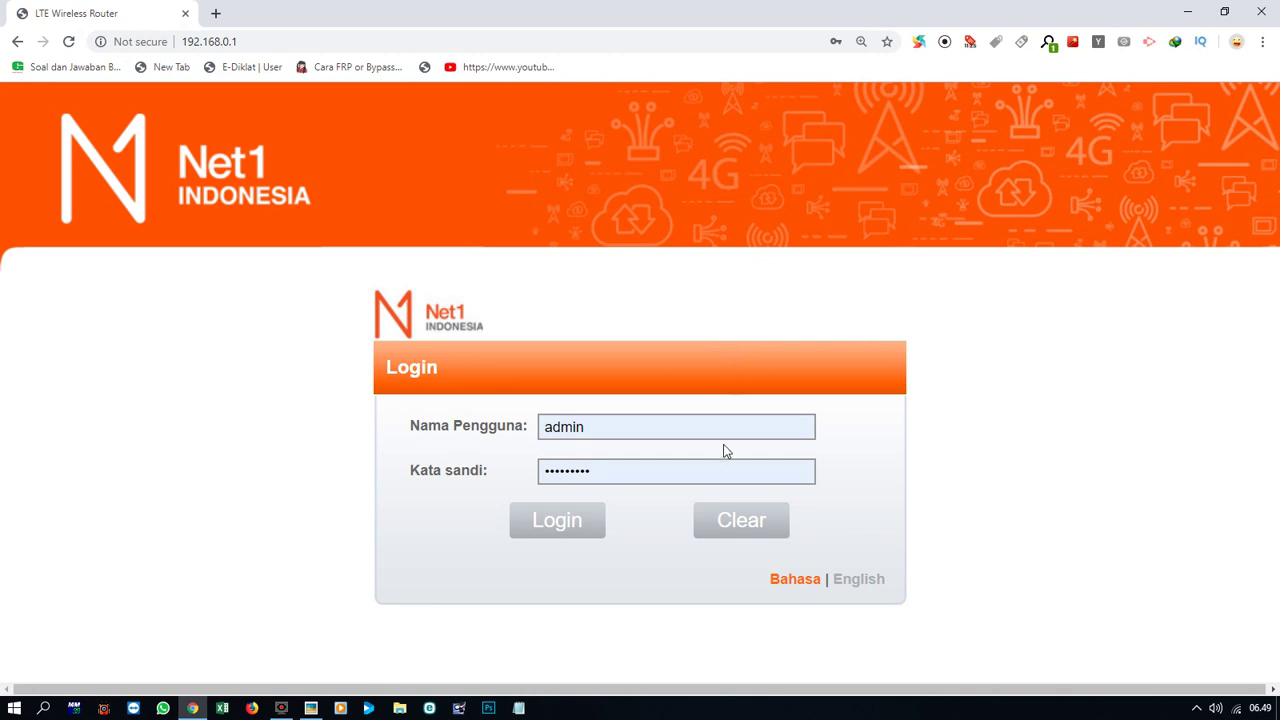
# - Log in to the router admin as 'admin' with the saved password
pyautogui.click(546, 428)
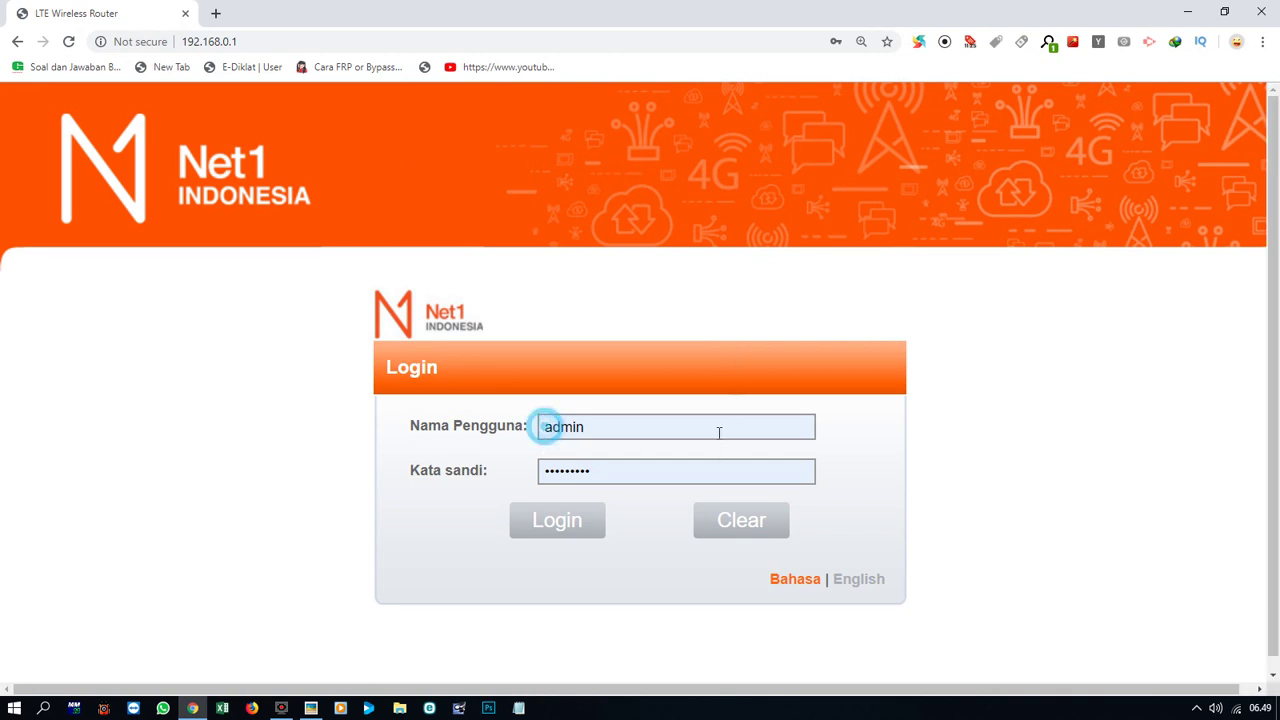
pyautogui.click(721, 432)
pyautogui.press('BackSpace')
pyautogui.press('BackSpace')
pyautogui.press('BackSpace')
pyautogui.press('BackSpace')
pyautogui.press('BackSpace')
pyautogui.write('admin')
pyautogui.press('Tab')
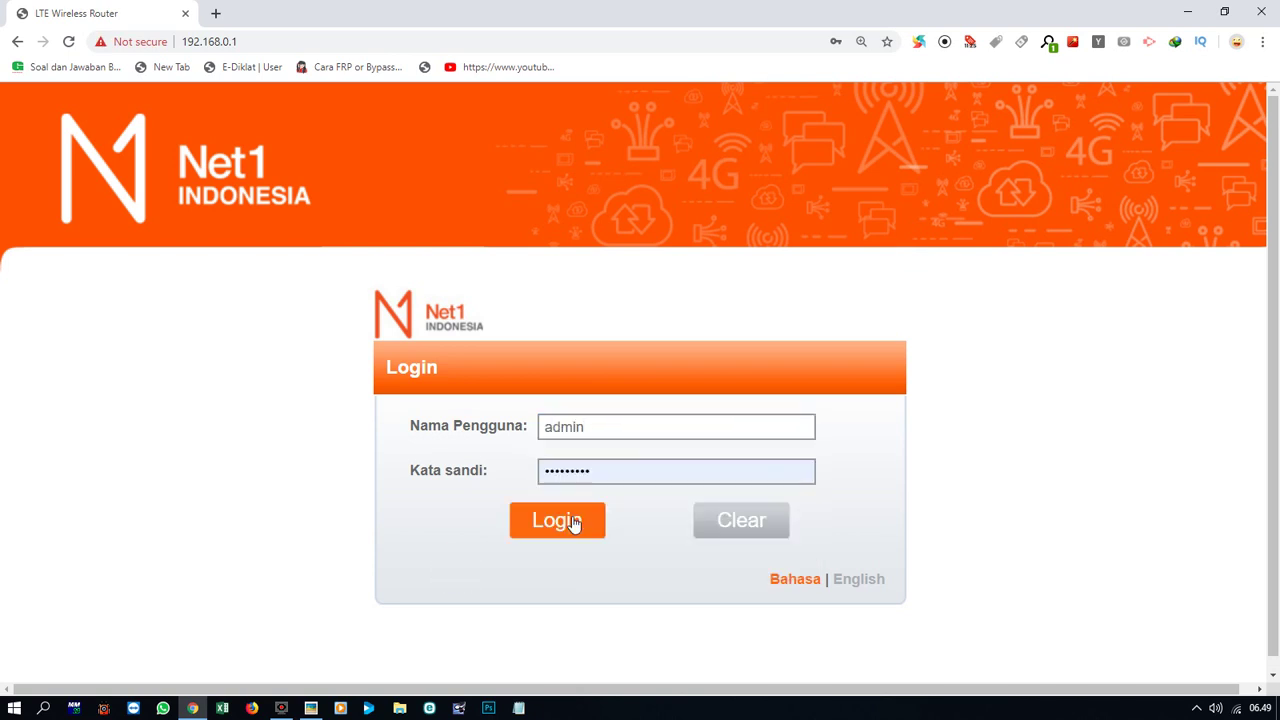
pyautogui.click(626, 477)
pyautogui.press('BackSpace')
pyautogui.press('BackSpace')
pyautogui.press('BackSpace')
pyautogui.press('BackSpace')
pyautogui.press('BackSpace')
pyautogui.press('BackSpace')
pyautogui.press('BackSpace')
pyautogui.press('BackSpace')
pyautogui.press('BackSpace')
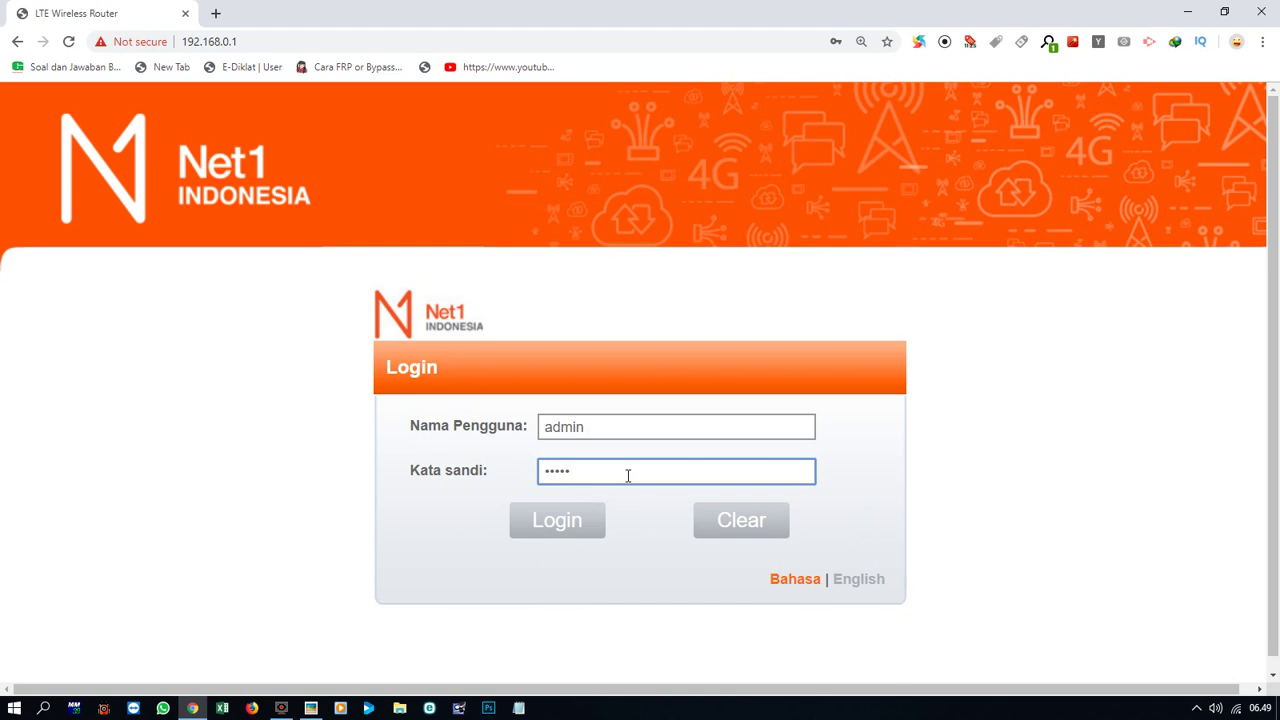
pyautogui.click(522, 518)
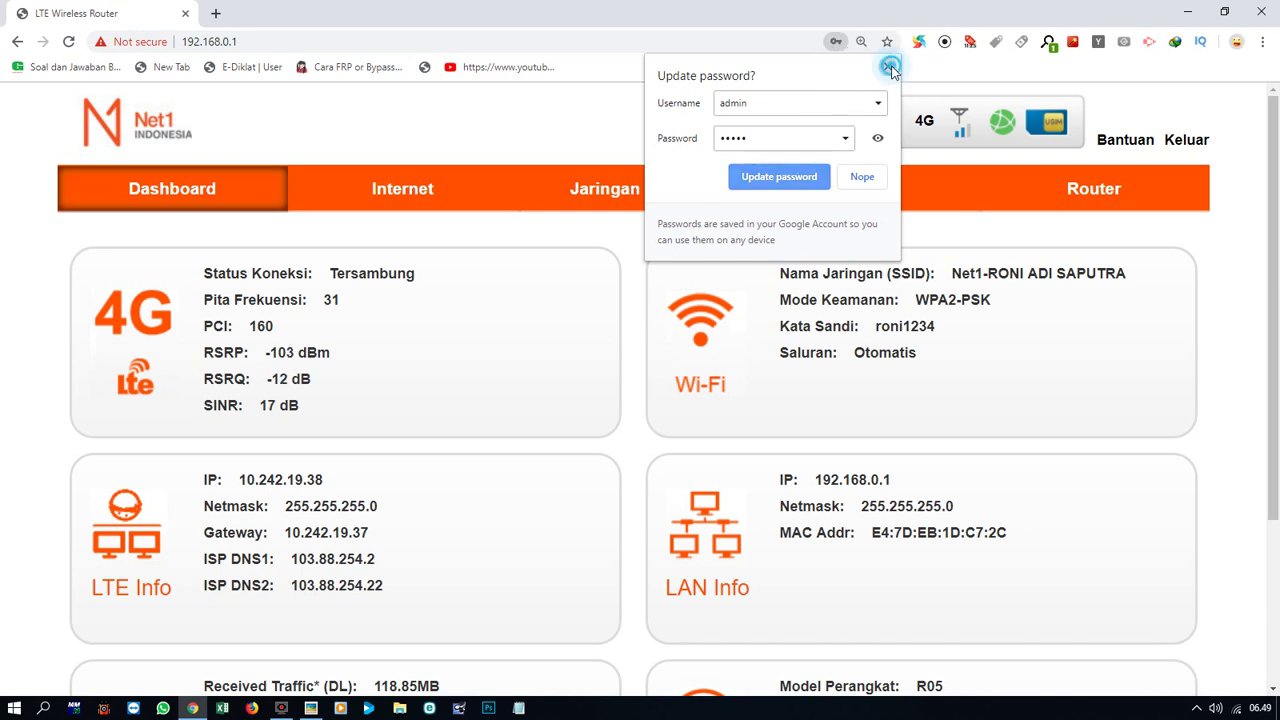
# - Dismiss Chrome's Update password bubble and go to the Nirkabel wireless settings page
pyautogui.click(888, 68)
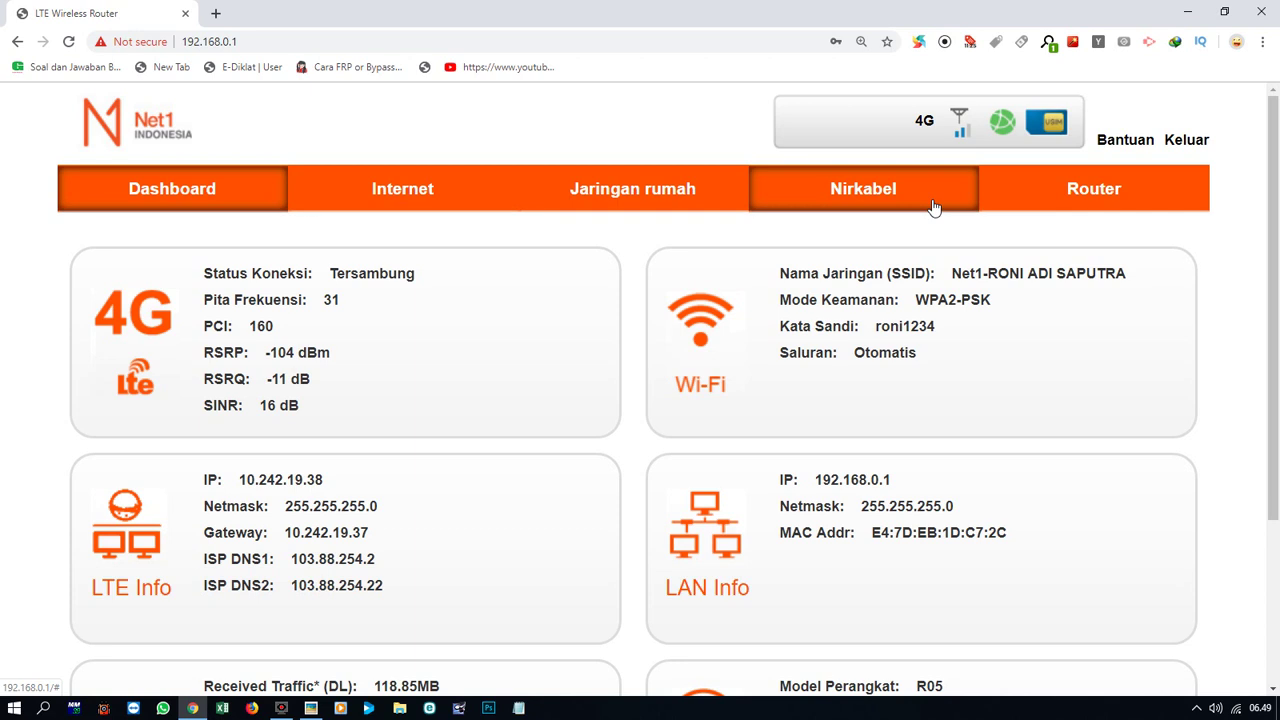
pyautogui.click(878, 196)
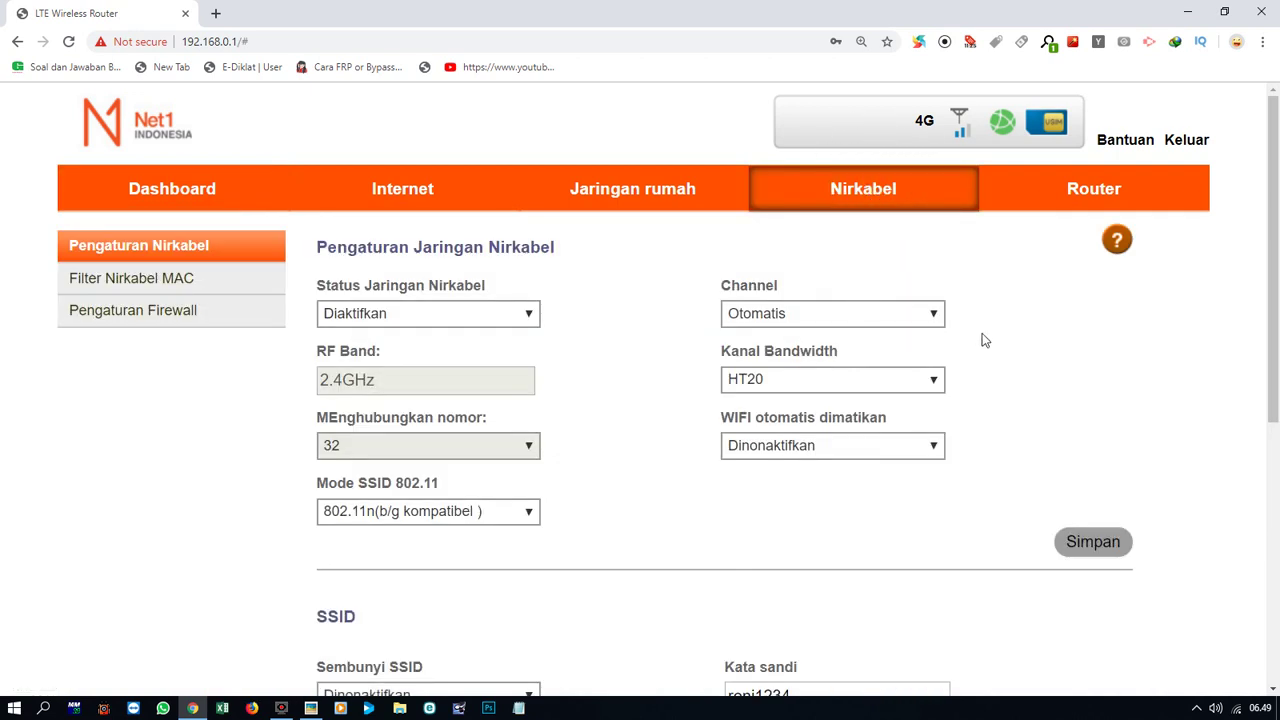
# - Change the SSID network name to Net1-RAS
pyautogui.scroll(-1, 1000, 334)
pyautogui.scroll(-3, 1012, 334)
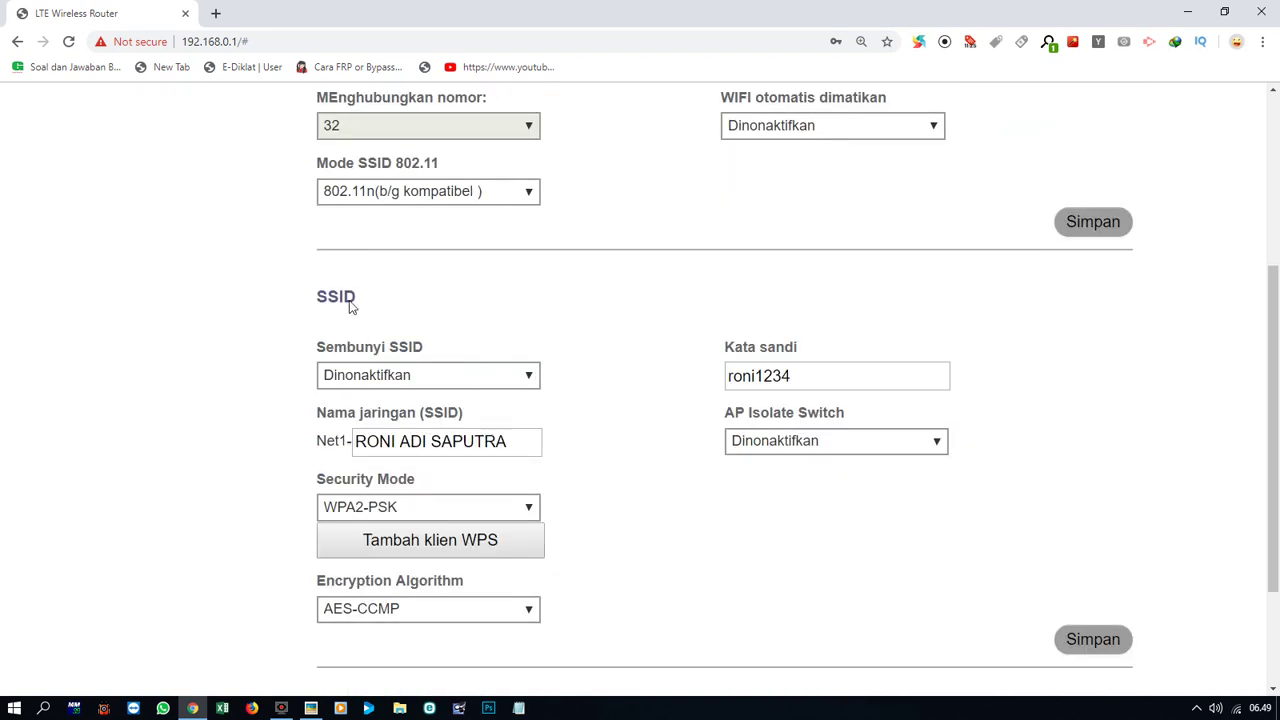
pyautogui.click(338, 300)
pyautogui.click(357, 414)
pyautogui.moveTo(356, 441); pyautogui.dragTo(519, 444)
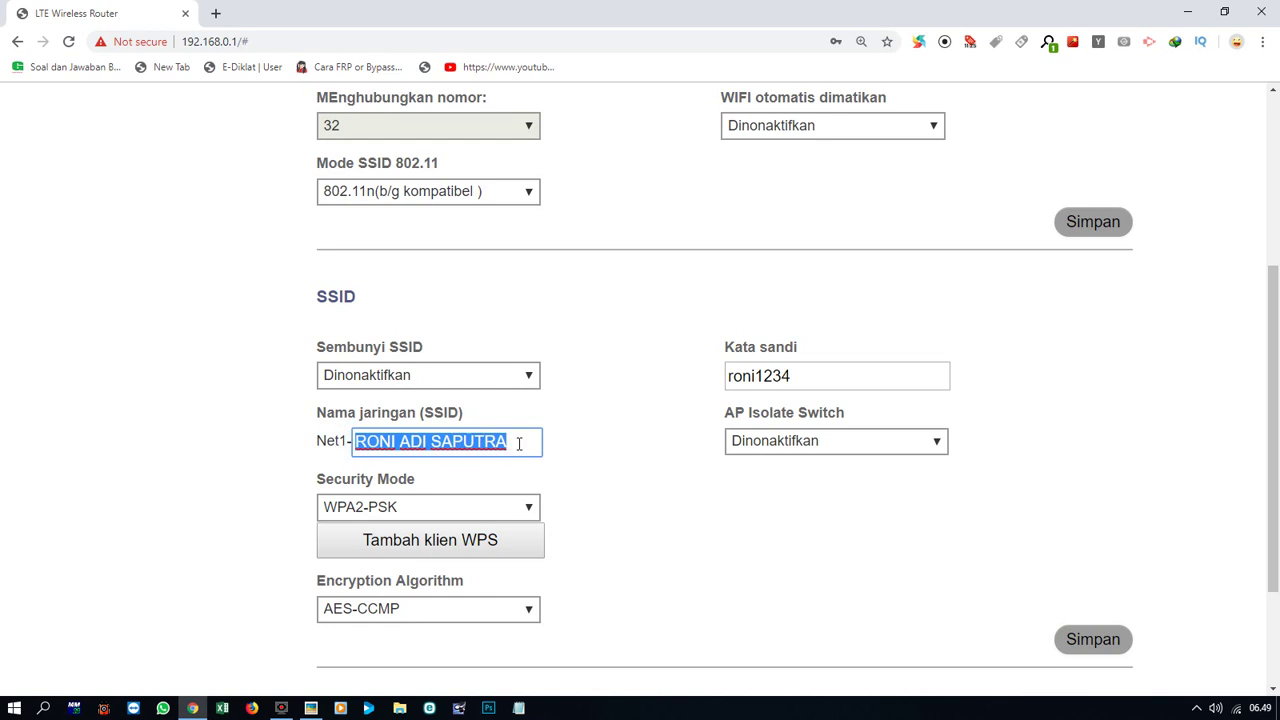
pyautogui.write('RAS')
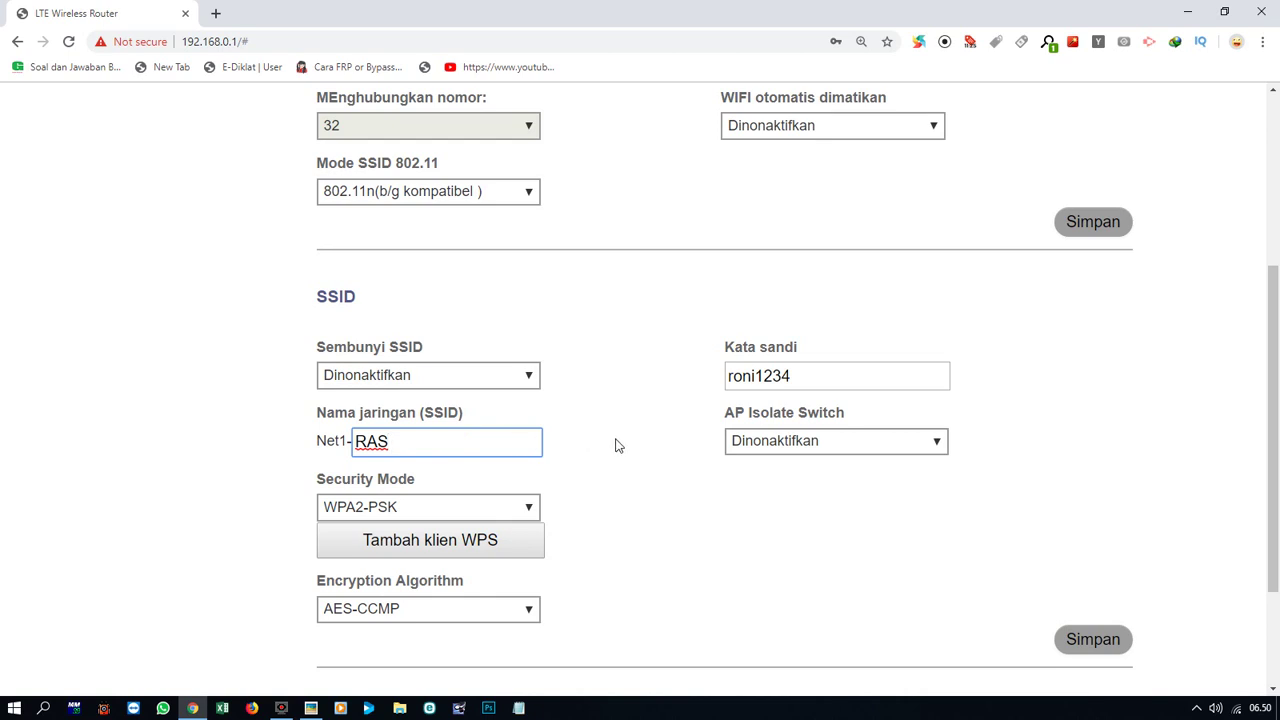
# - Replace the Wi-Fi password with a new one and click Simpan
pyautogui.click(737, 373)
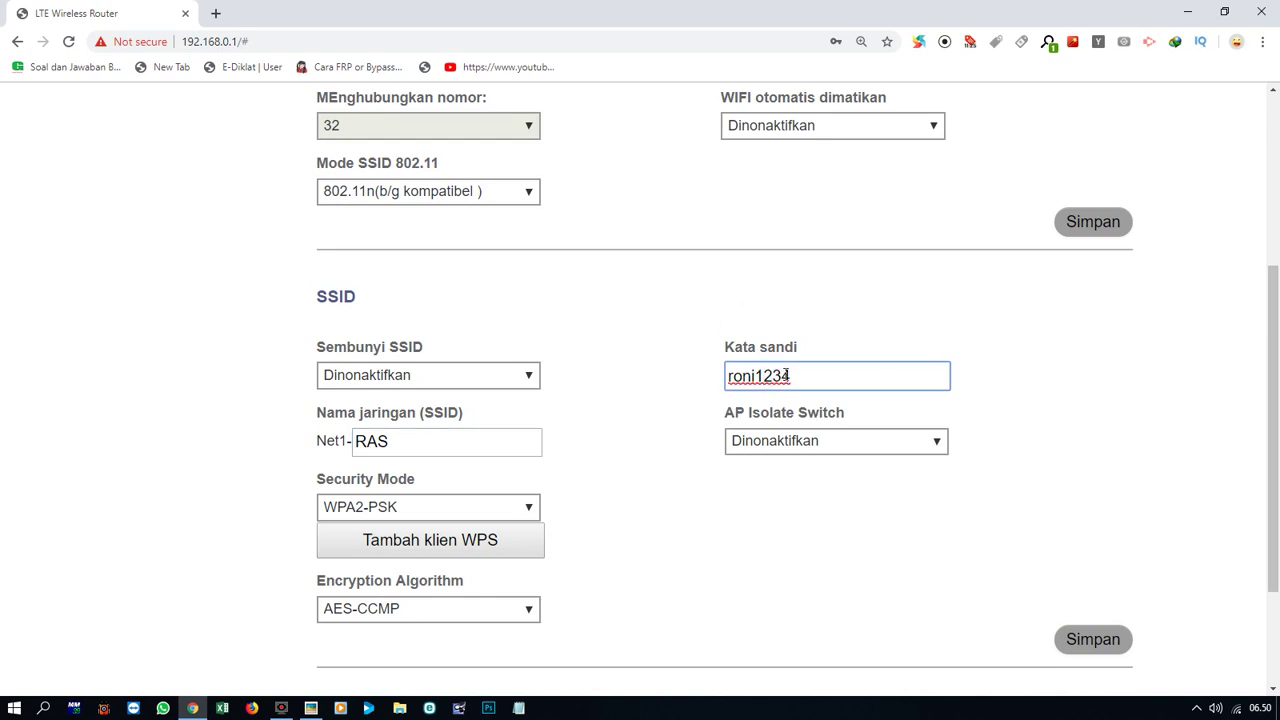
pyautogui.click(789, 375)
pyautogui.click(791, 375)
pyautogui.click(791, 373)
pyautogui.moveTo(794, 375); pyautogui.dragTo(694, 383)
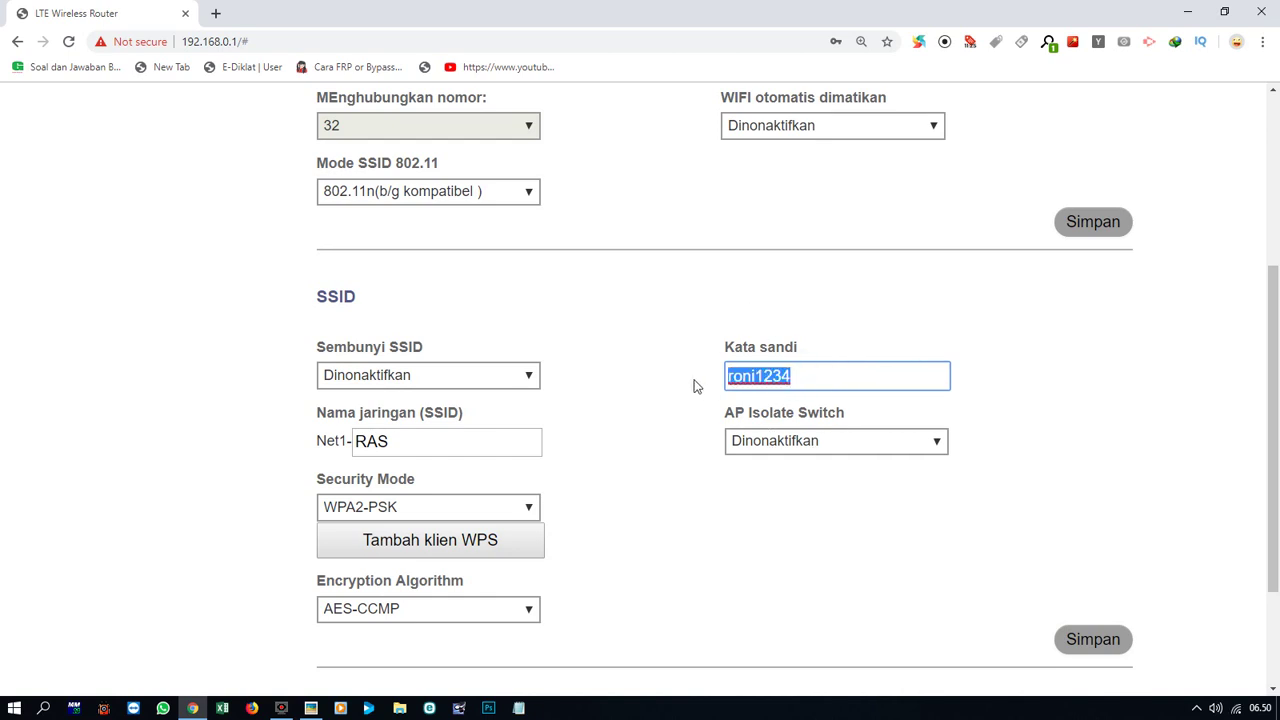
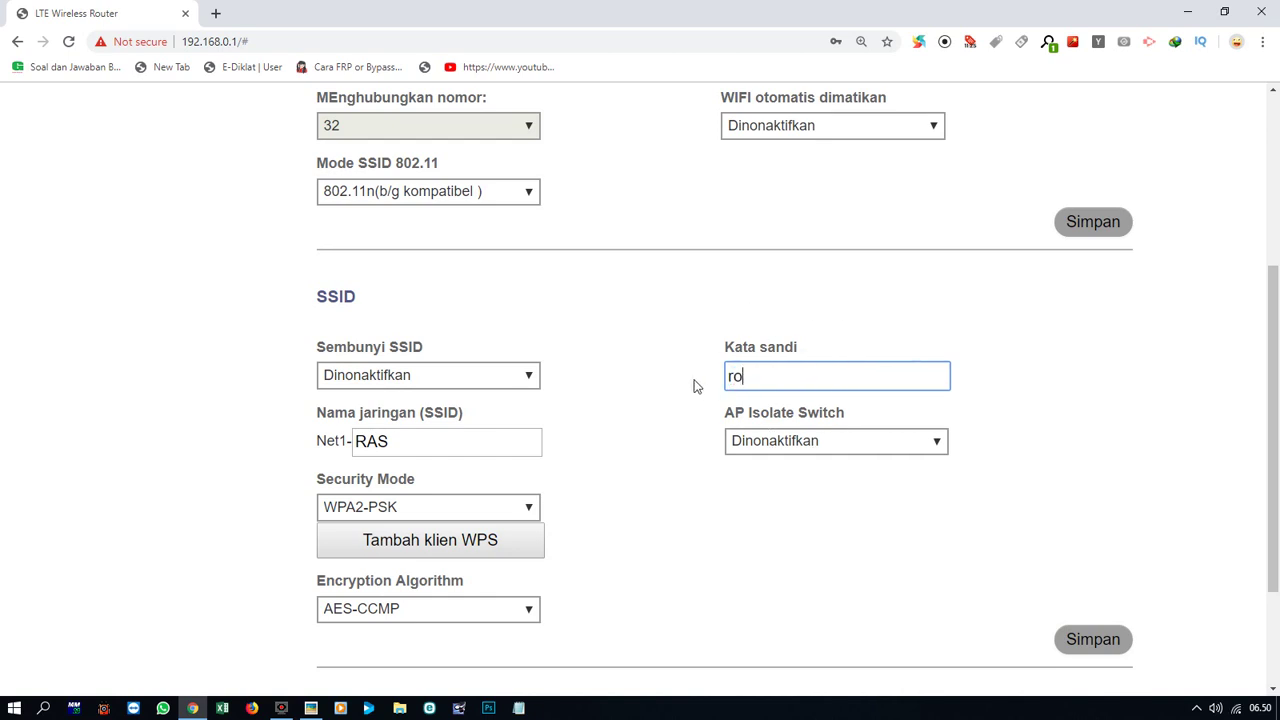
pyautogui.click(1117, 633)
# - Apply the new Wi-Fi settings with the lower Simpan button, then close Chrome
pyautogui.click(1116, 633)
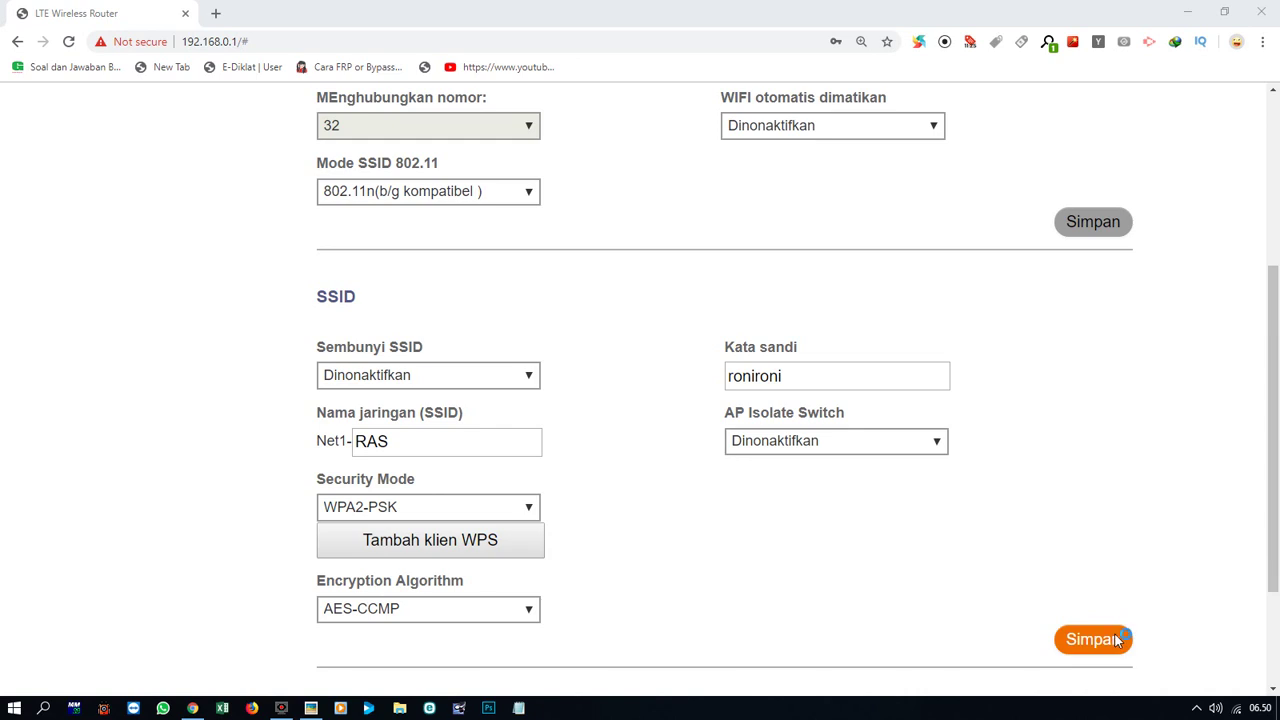
pyautogui.click(1110, 635)
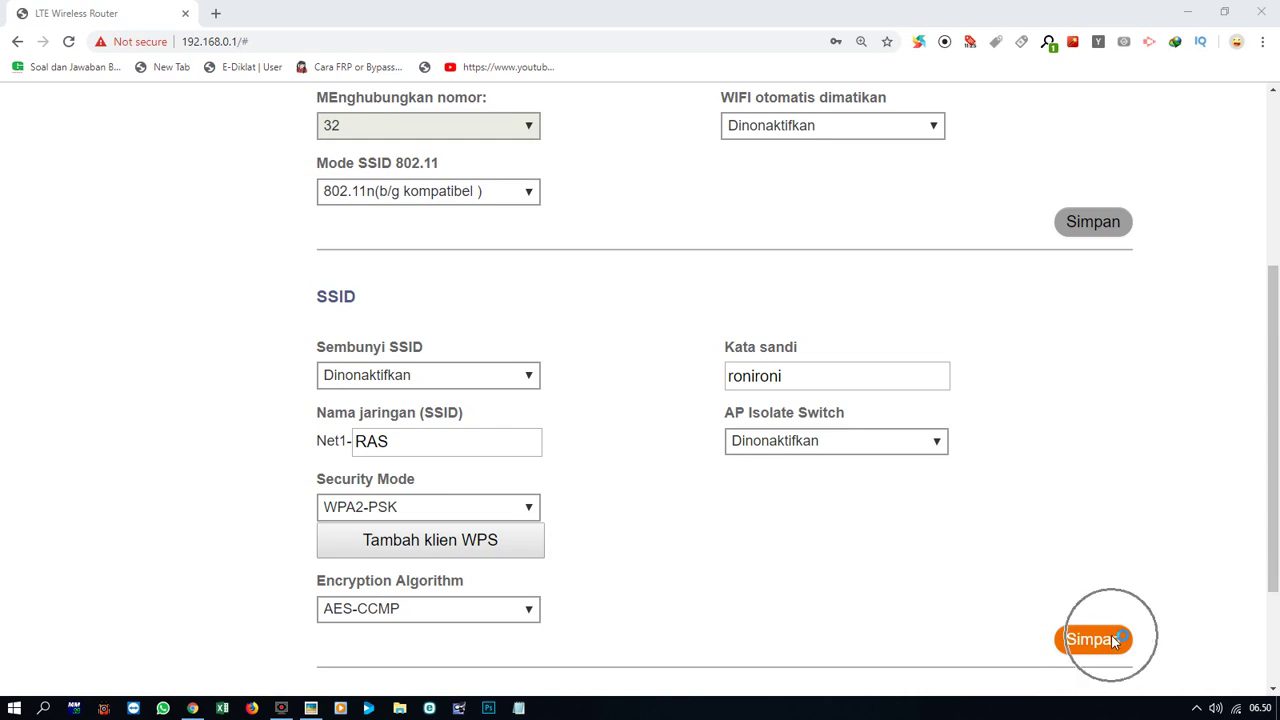
pyautogui.click(1108, 640)
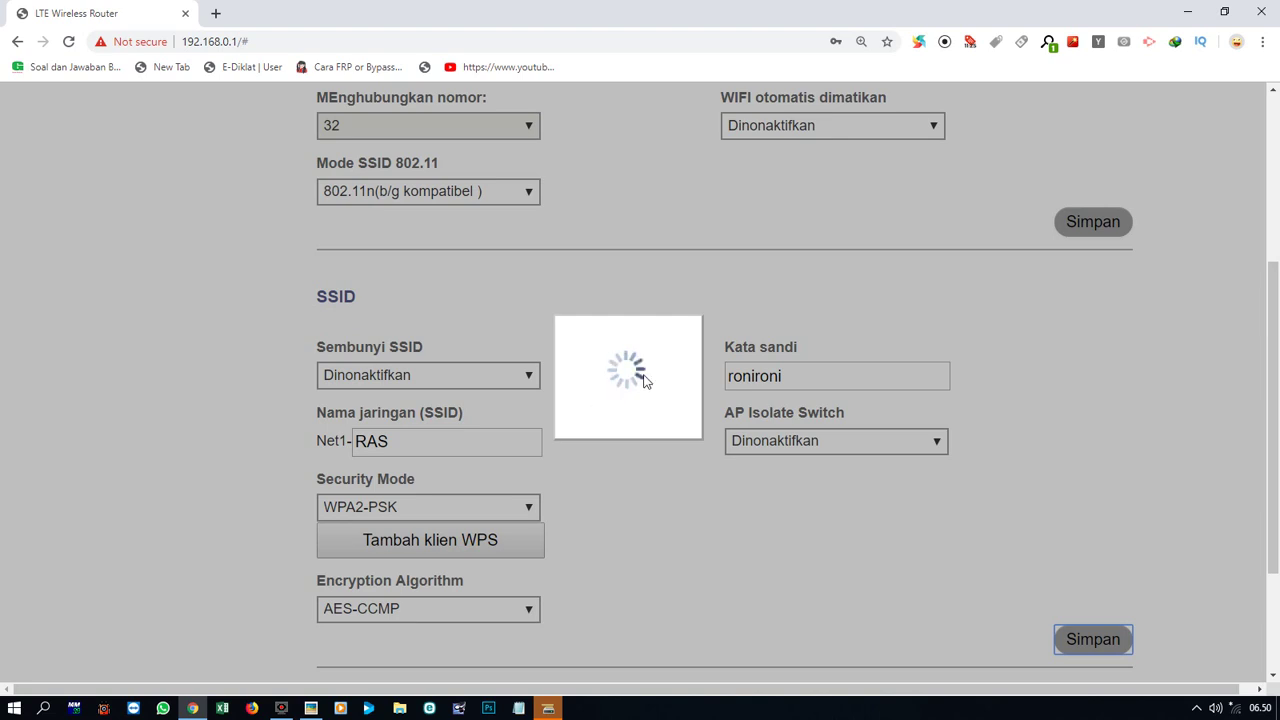
pyautogui.click(1262, 20)
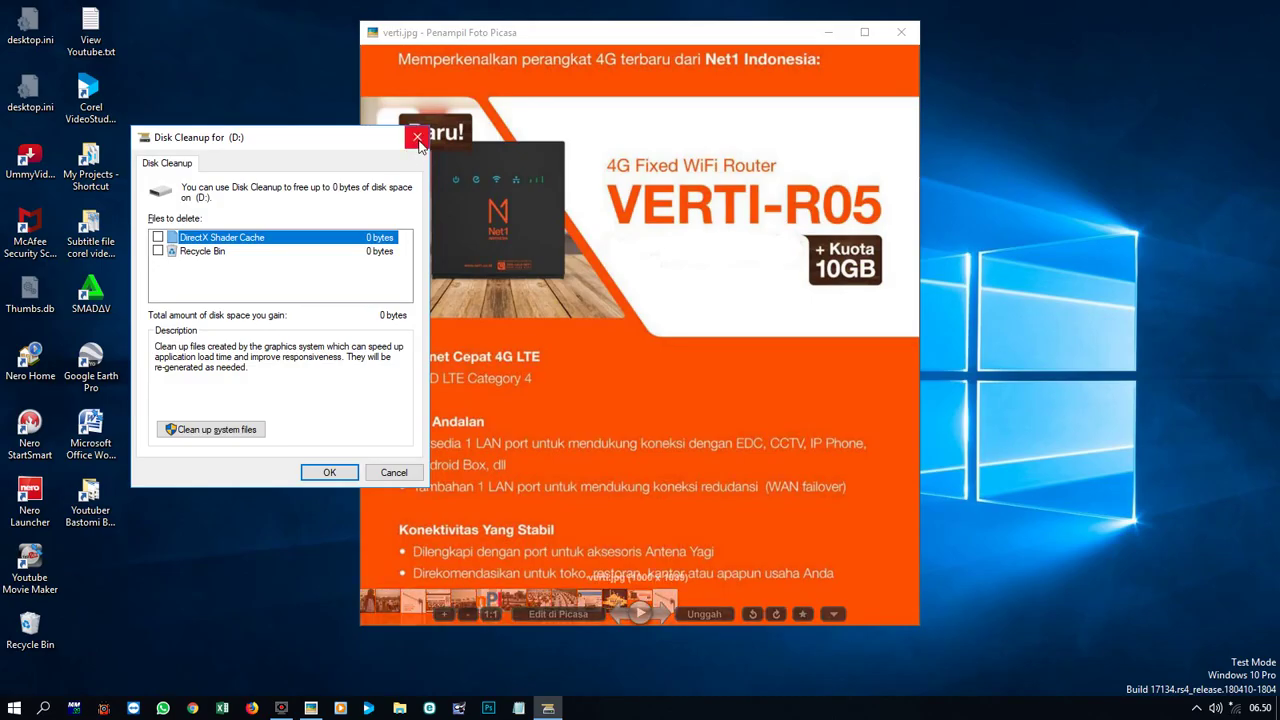
# - Close Disk Cleanup and try connecting to Net1-RAS with its security key
pyautogui.click(393, 472)
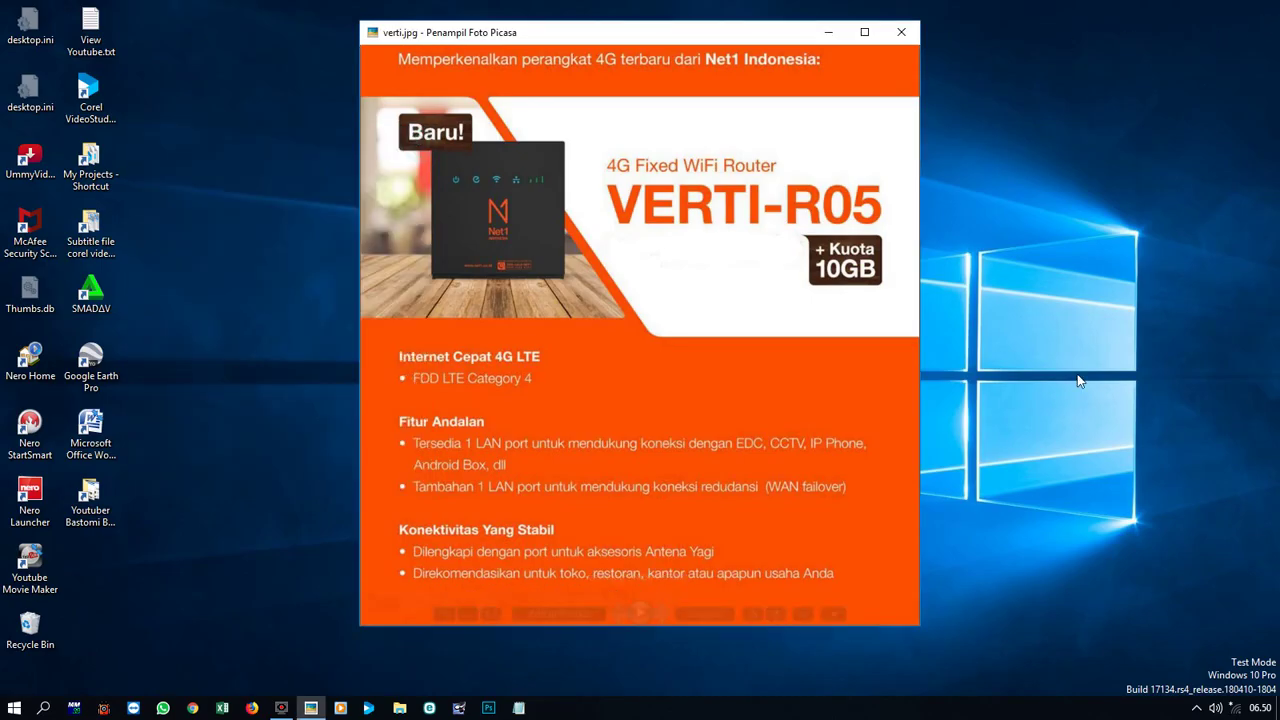
pyautogui.click(1229, 709)
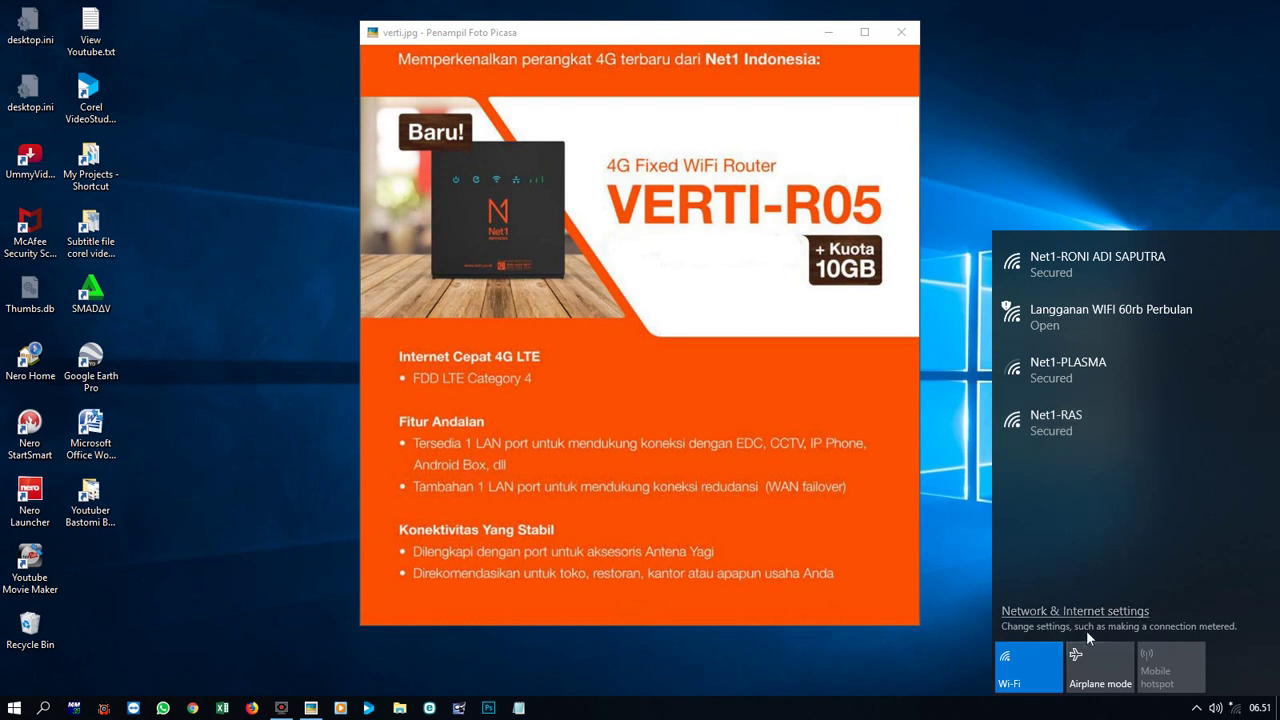
pyautogui.click(1234, 708)
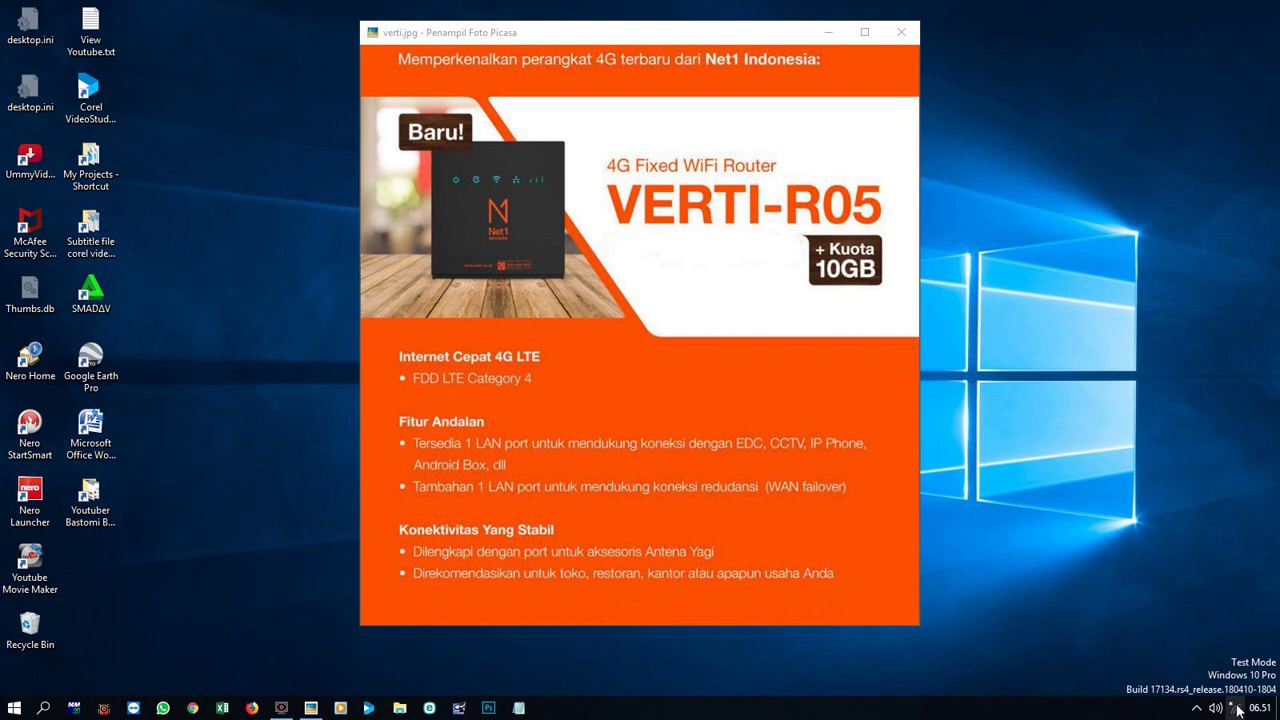
pyautogui.click(1236, 708)
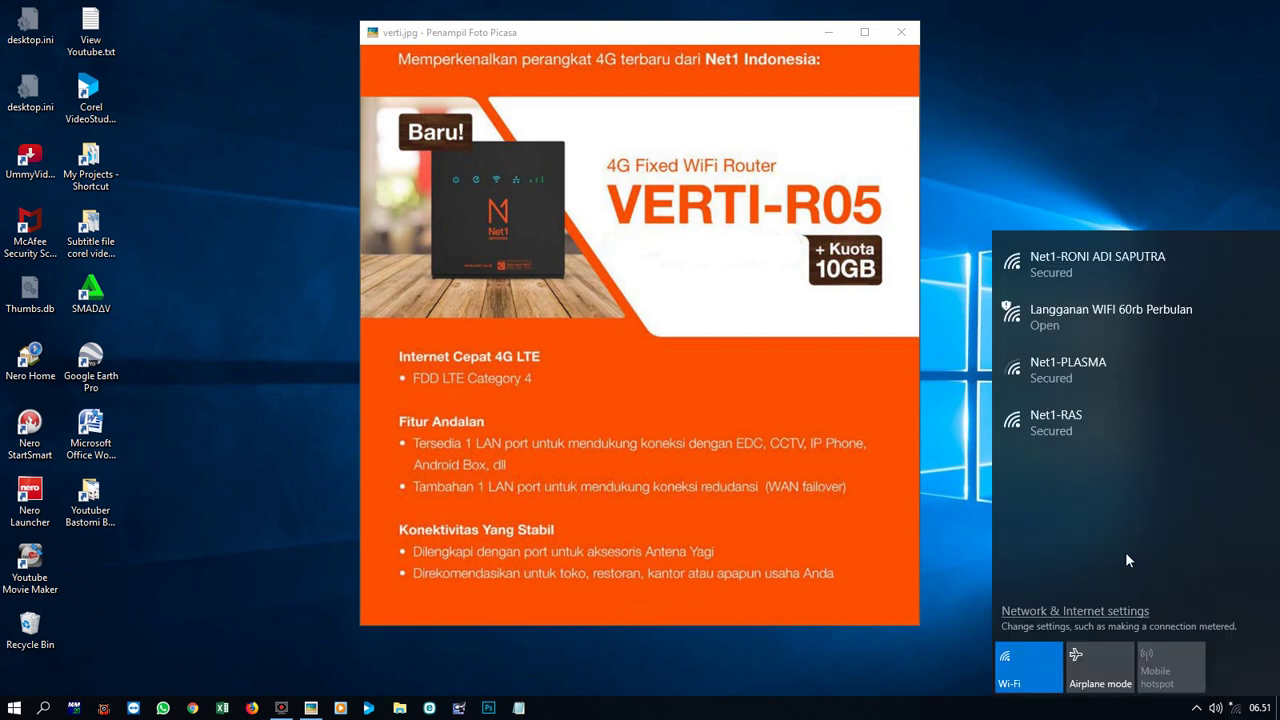
pyautogui.click(1078, 422)
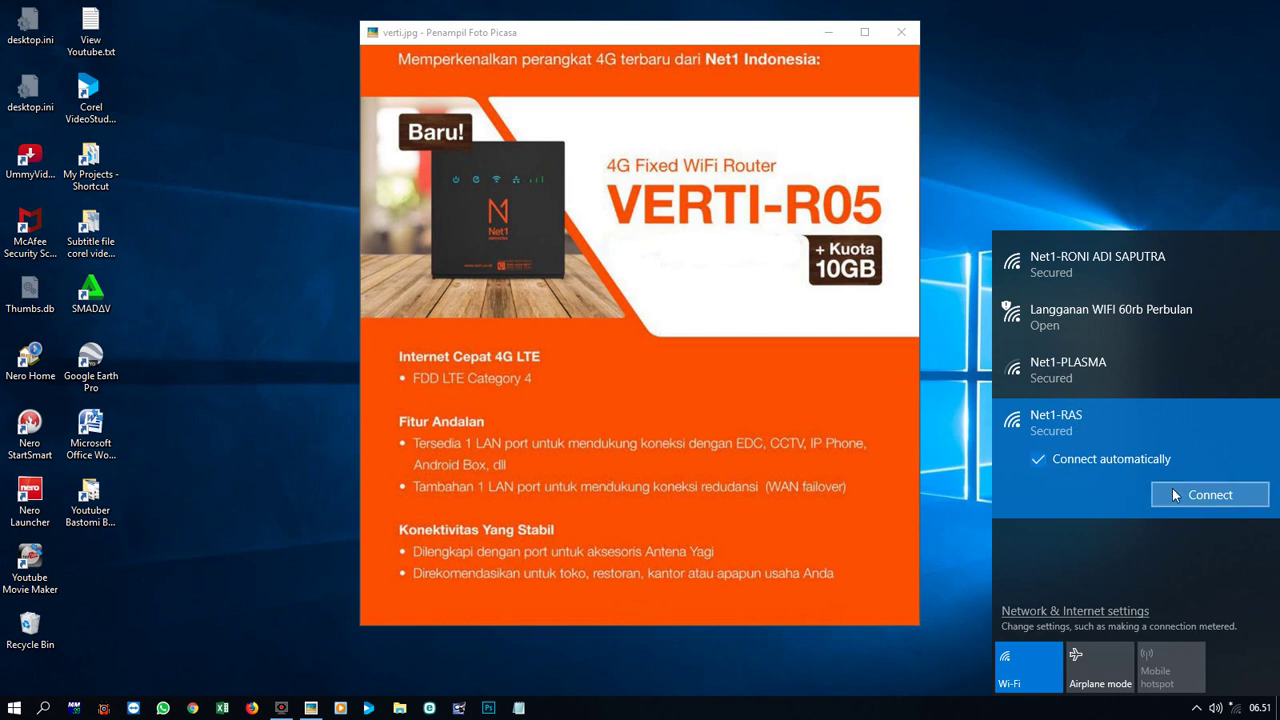
pyautogui.click(1189, 492)
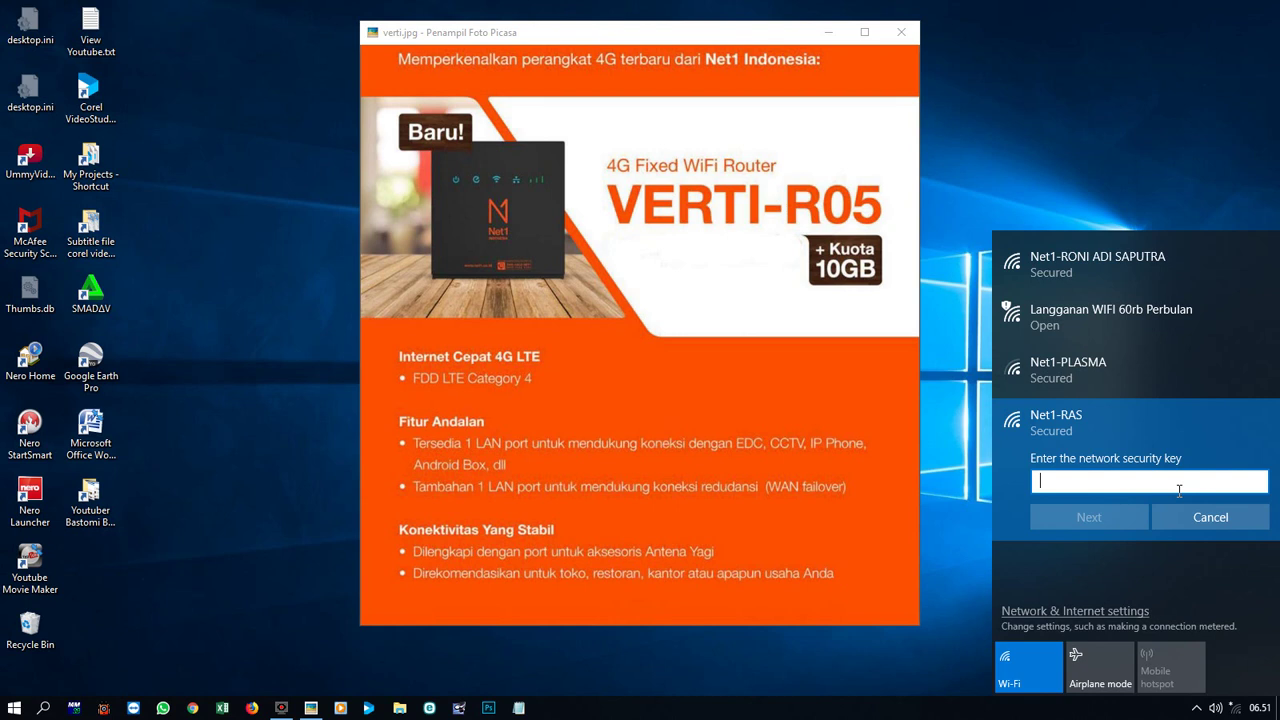
pyautogui.write('••••••')
pyautogui.click(1104, 518)
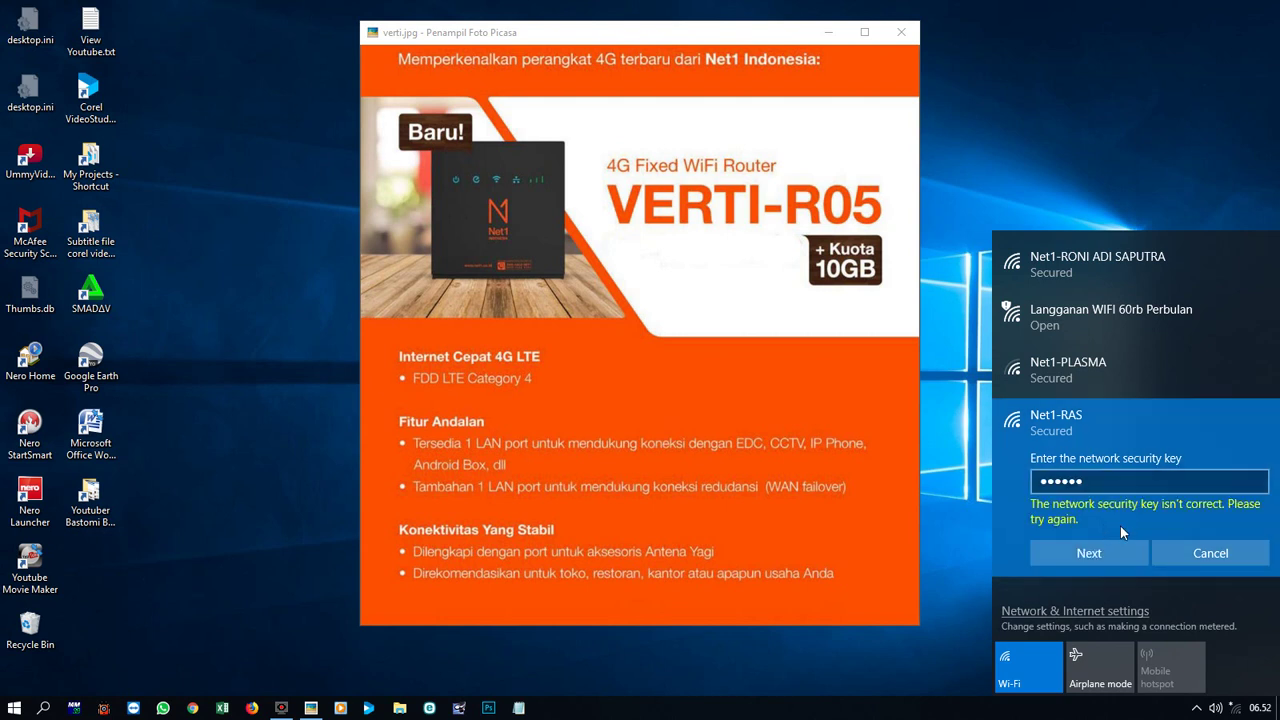
# - Reconnect to Net1-RAS with the corrected key, allow discovery, and dismiss the ESET prompt
pyautogui.click(1178, 548)
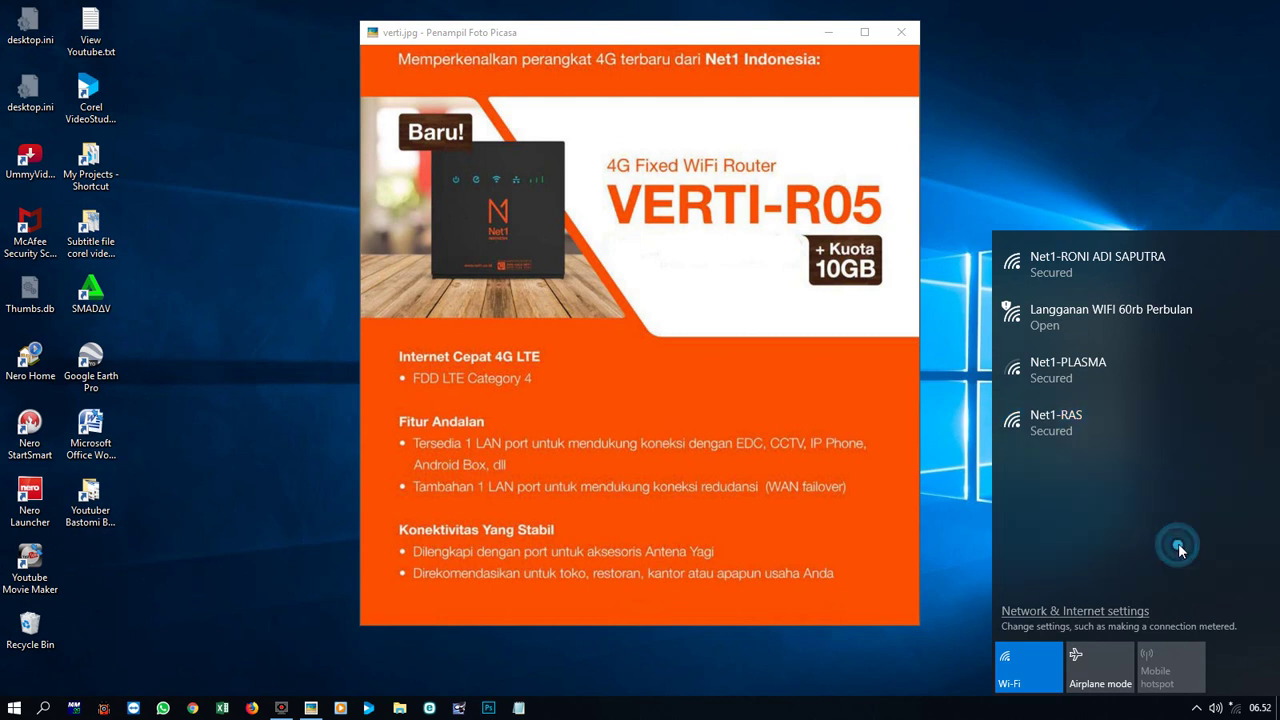
pyautogui.click(1098, 410)
pyautogui.click(1207, 493)
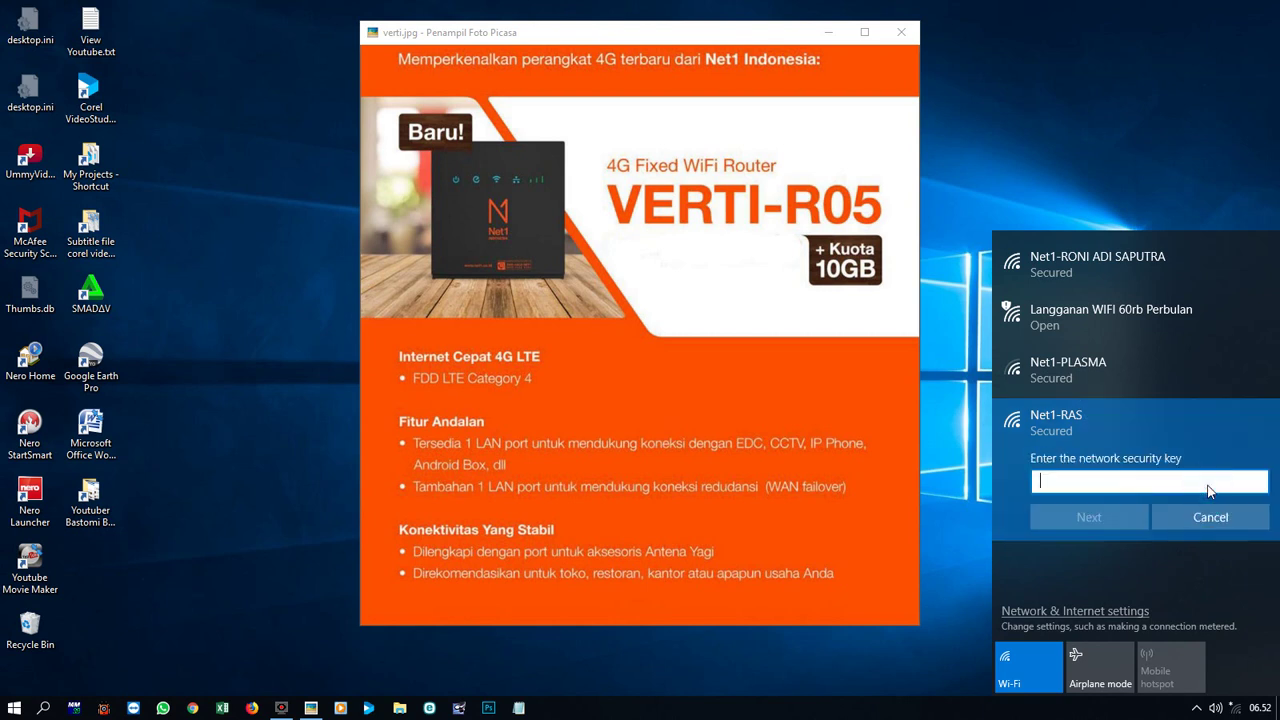
pyautogui.write('••••••••')
pyautogui.click(1257, 482)
pyautogui.click(1257, 482)
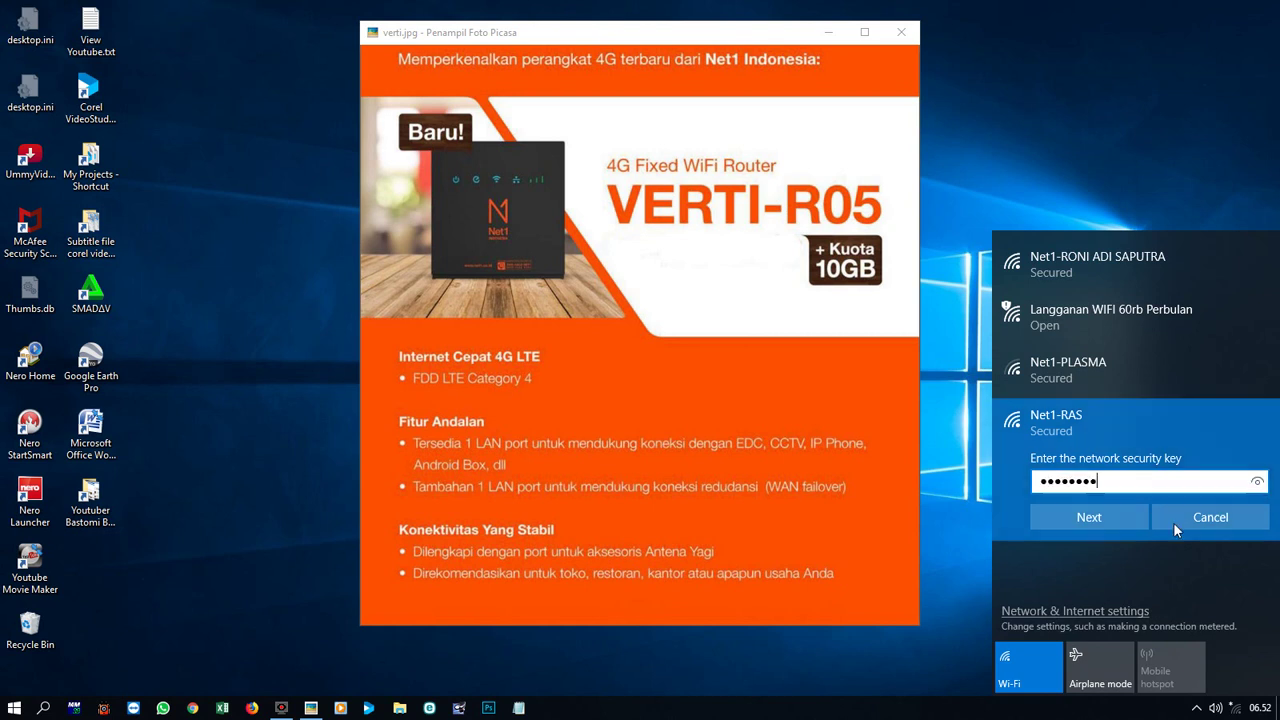
pyautogui.click(1115, 526)
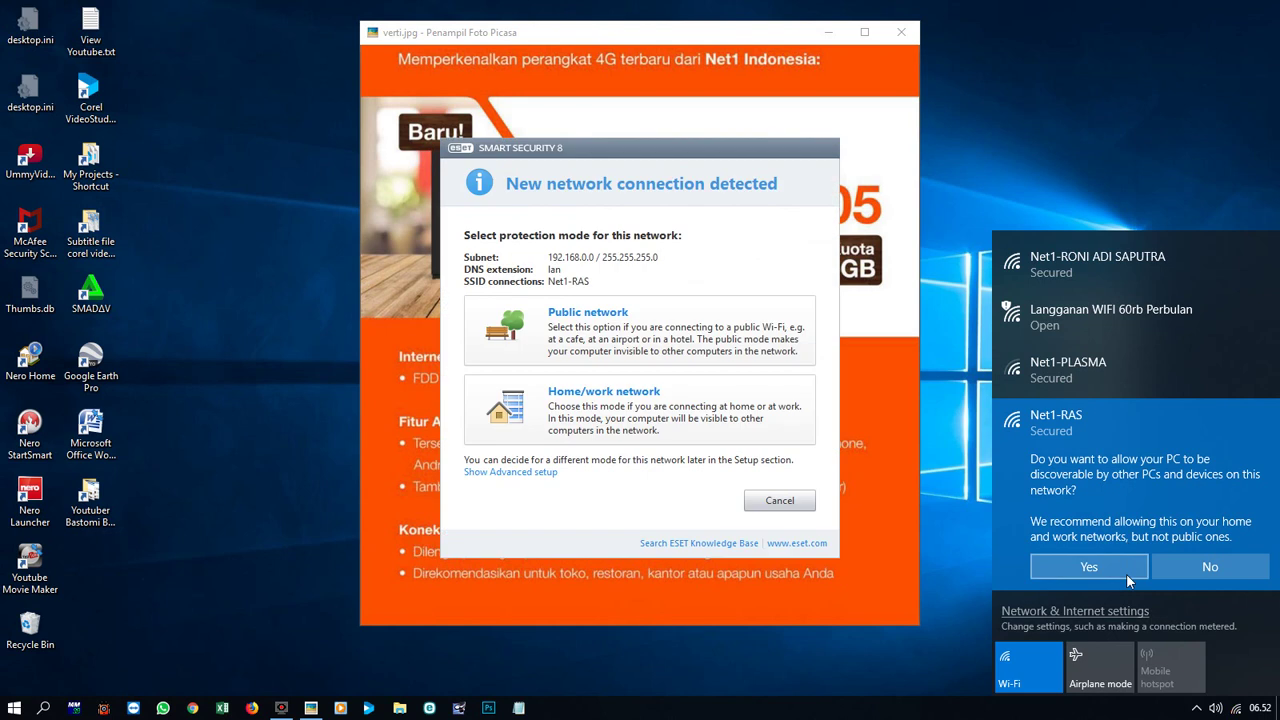
pyautogui.click(1126, 573)
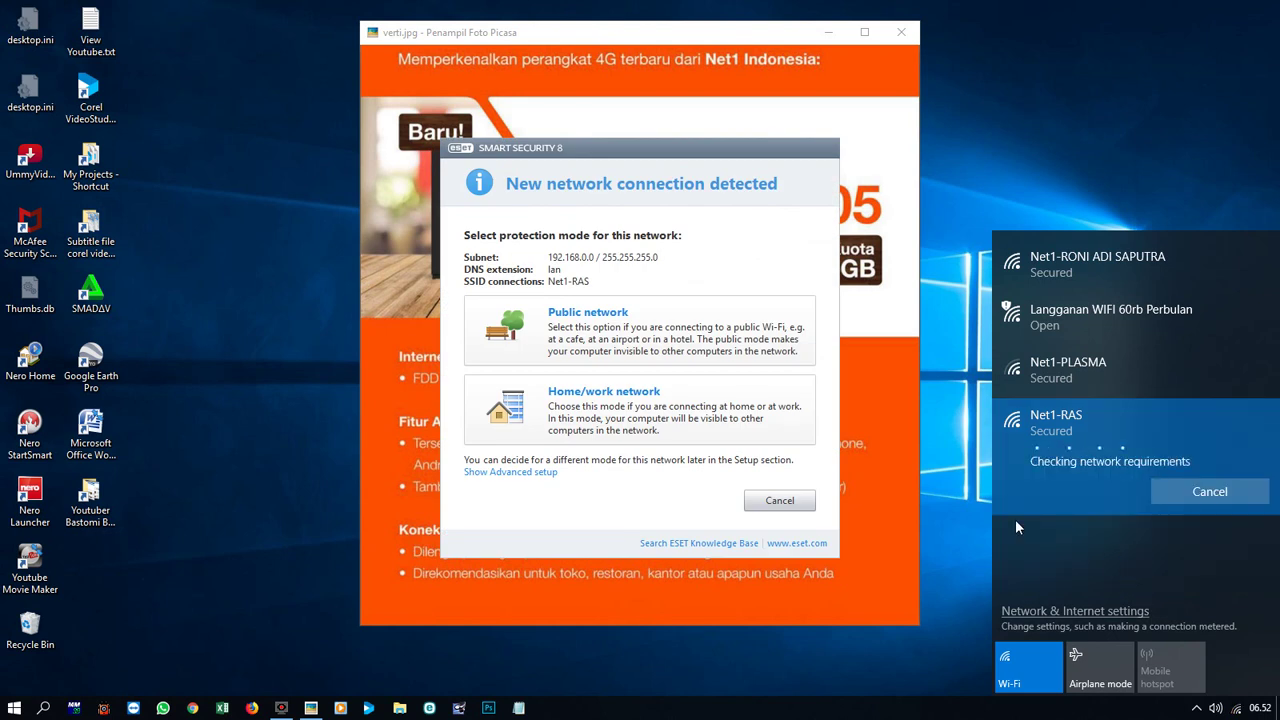
pyautogui.click(789, 506)
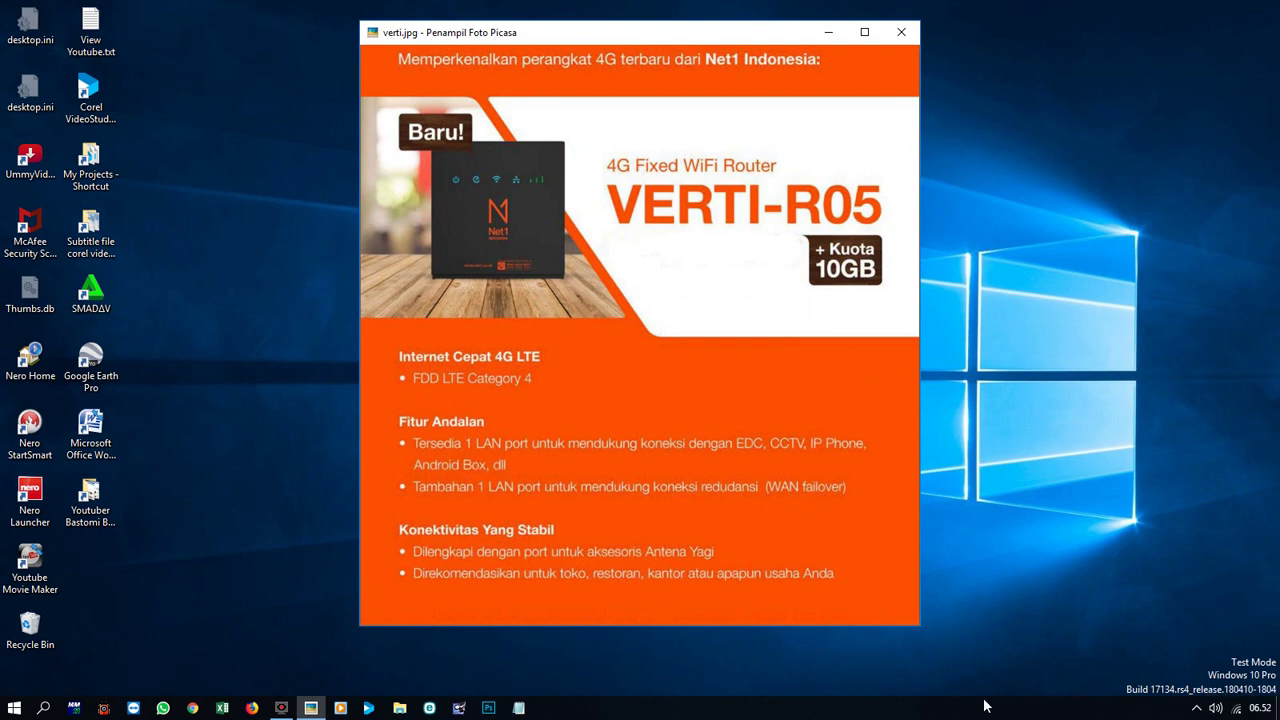
# - Bring Chrome forward and enter 192.168.0.1 in the YouTube tab's address bar
pyautogui.click(193, 708)
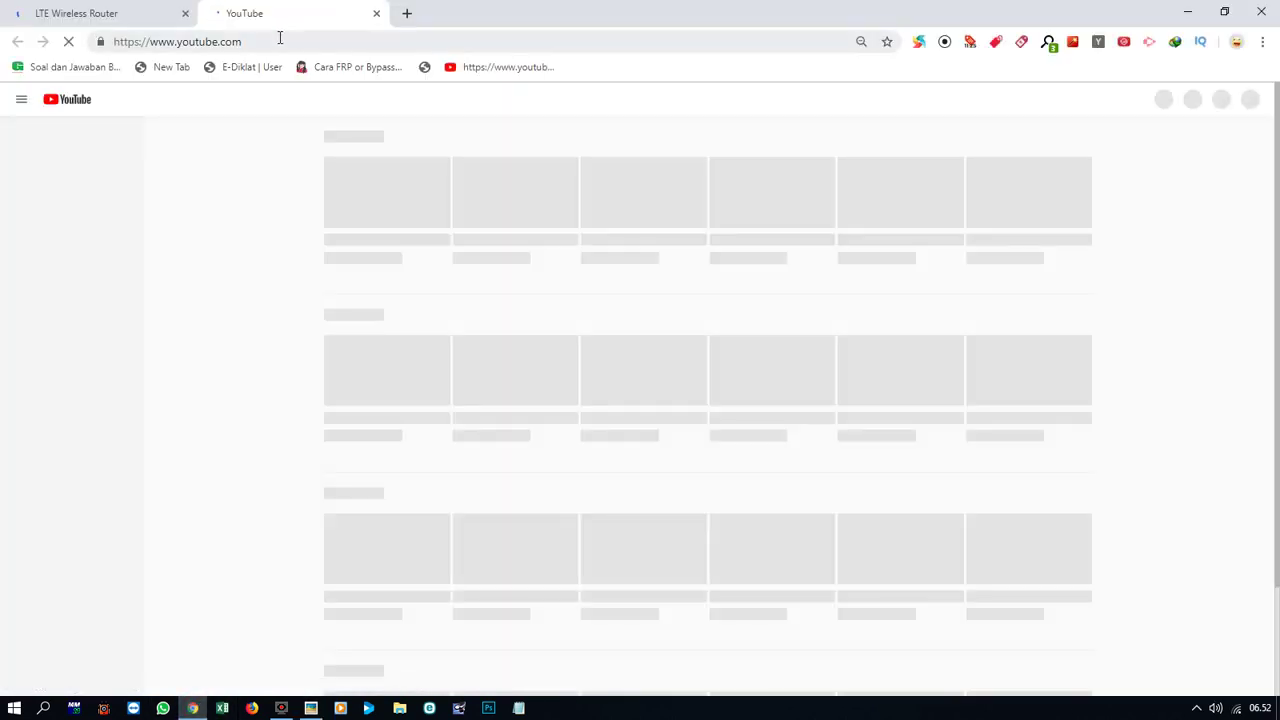
pyautogui.click(276, 40)
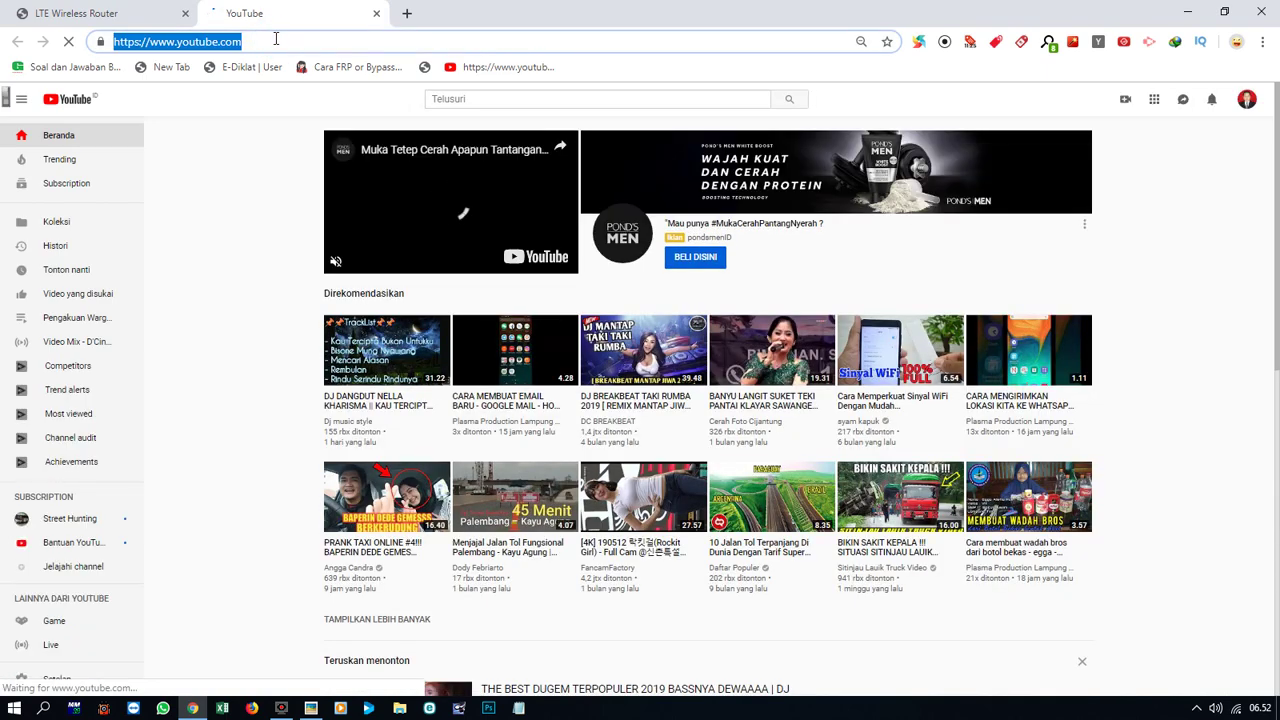
pyautogui.write('192.168.0.1')
# - Load 192.168.0.1, log in as 'admin' with the saved password, and dismiss the password prompt
pyautogui.press('Return')
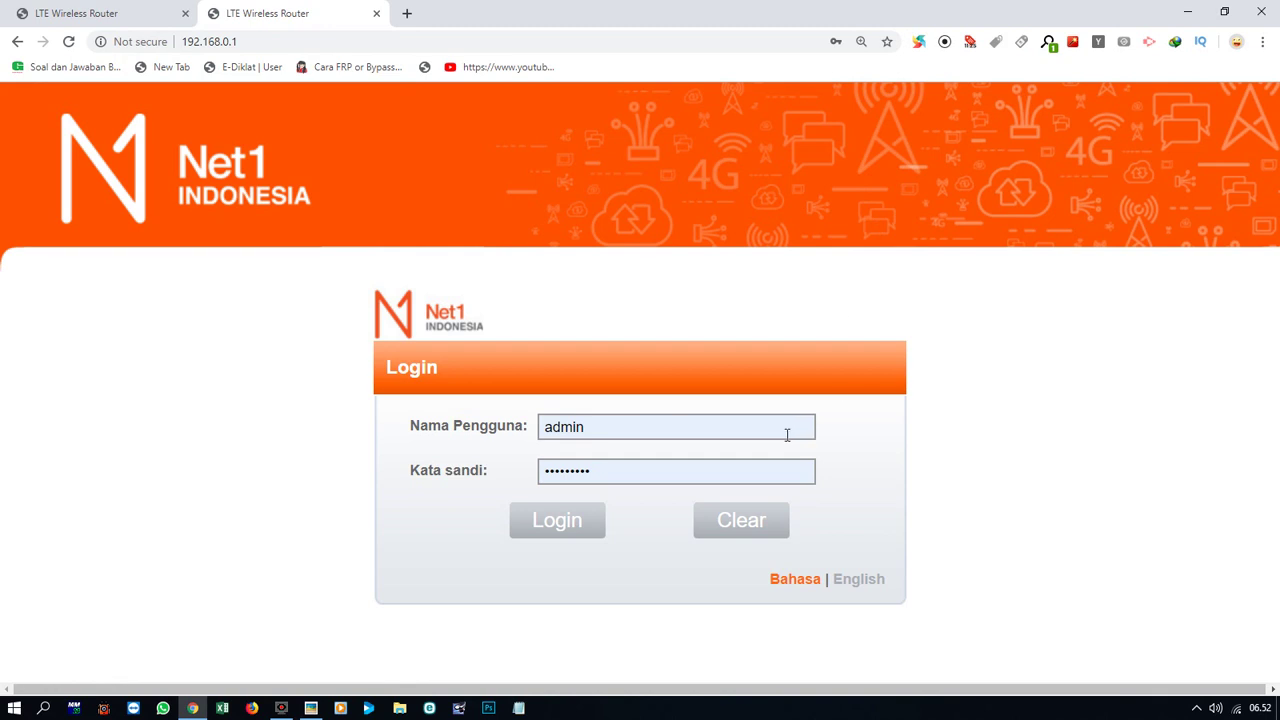
pyautogui.click(725, 429)
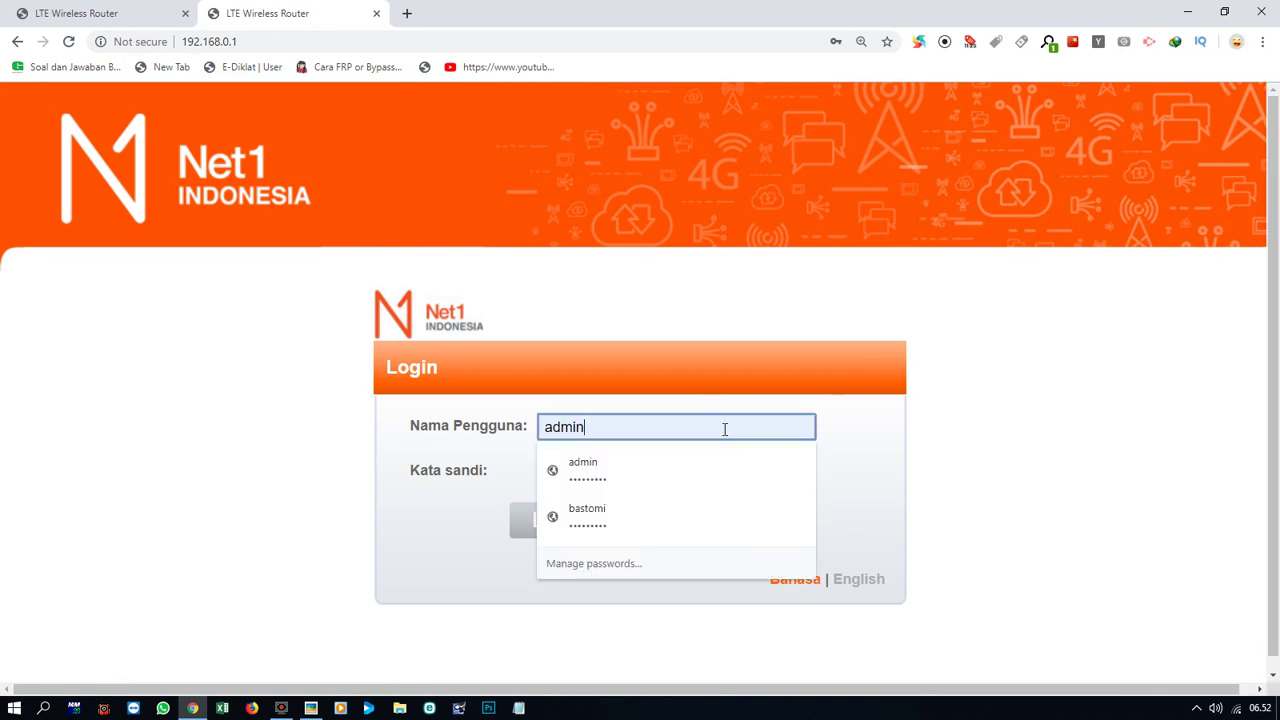
pyautogui.hotkey('ctrl', 'a')
pyautogui.press('BackSpace')
pyautogui.write('admin')
pyautogui.click(1168, 420)
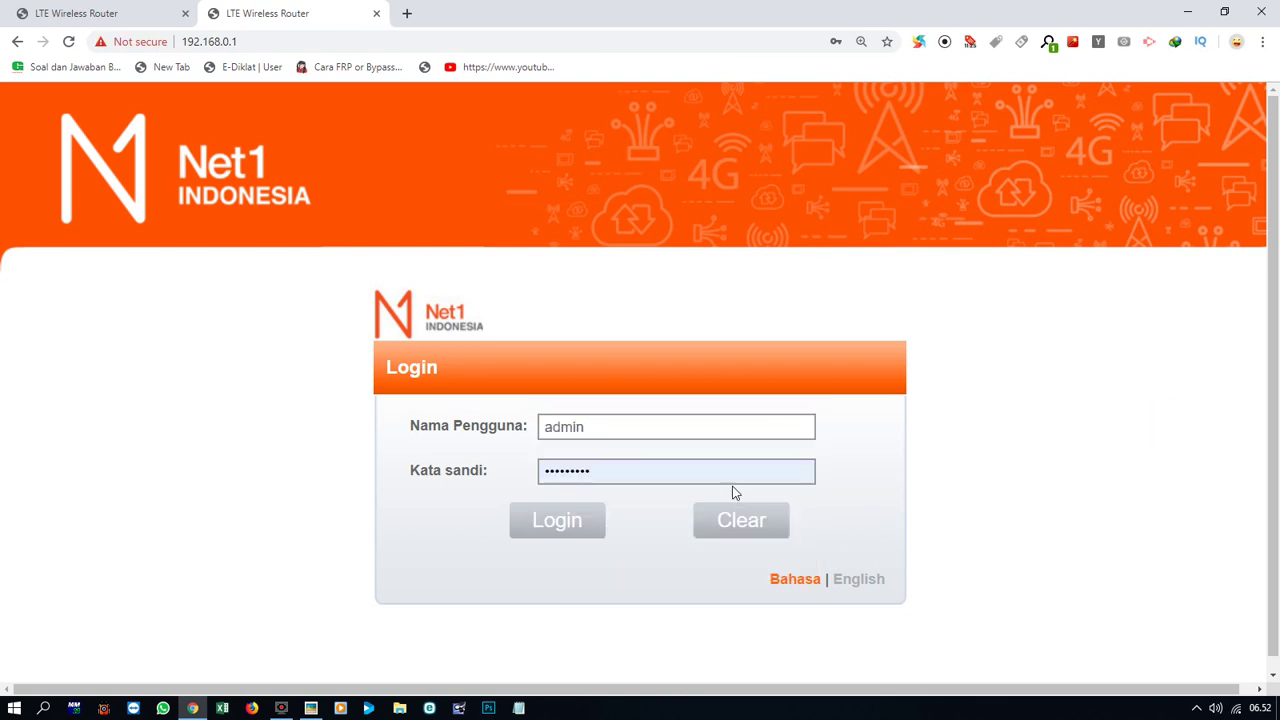
pyautogui.click(734, 476)
pyautogui.press('BackSpace')
pyautogui.press('BackSpace')
pyautogui.press('BackSpace')
pyautogui.press('BackSpace')
pyautogui.press('BackSpace')
pyautogui.press('BackSpace')
pyautogui.press('BackSpace')
pyautogui.press('BackSpace')
pyautogui.press('BackSpace')
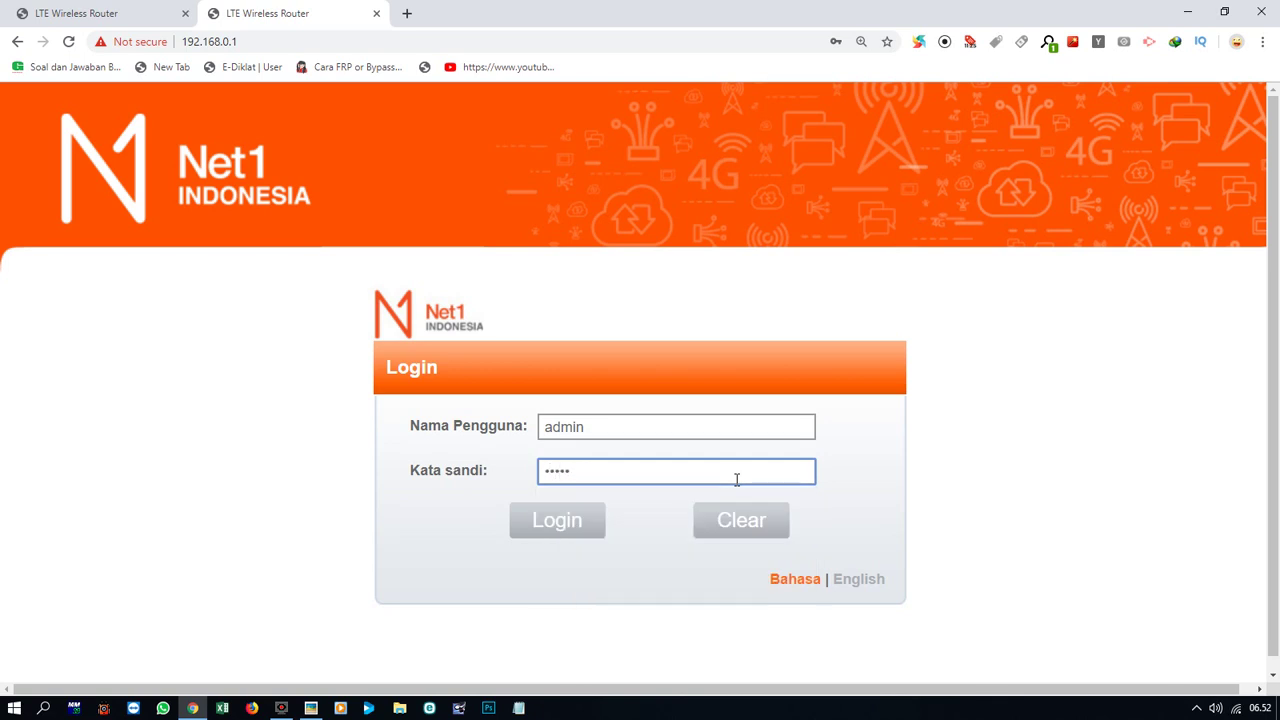
pyautogui.click(594, 527)
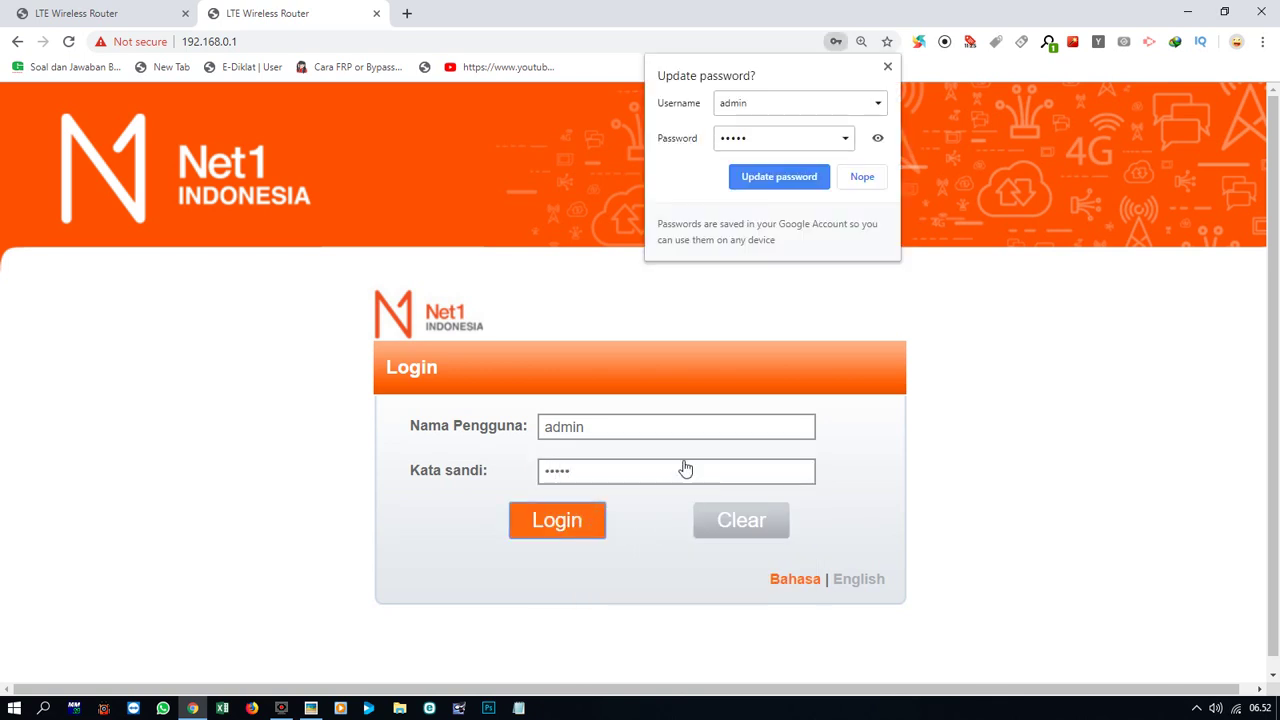
pyautogui.click(887, 67)
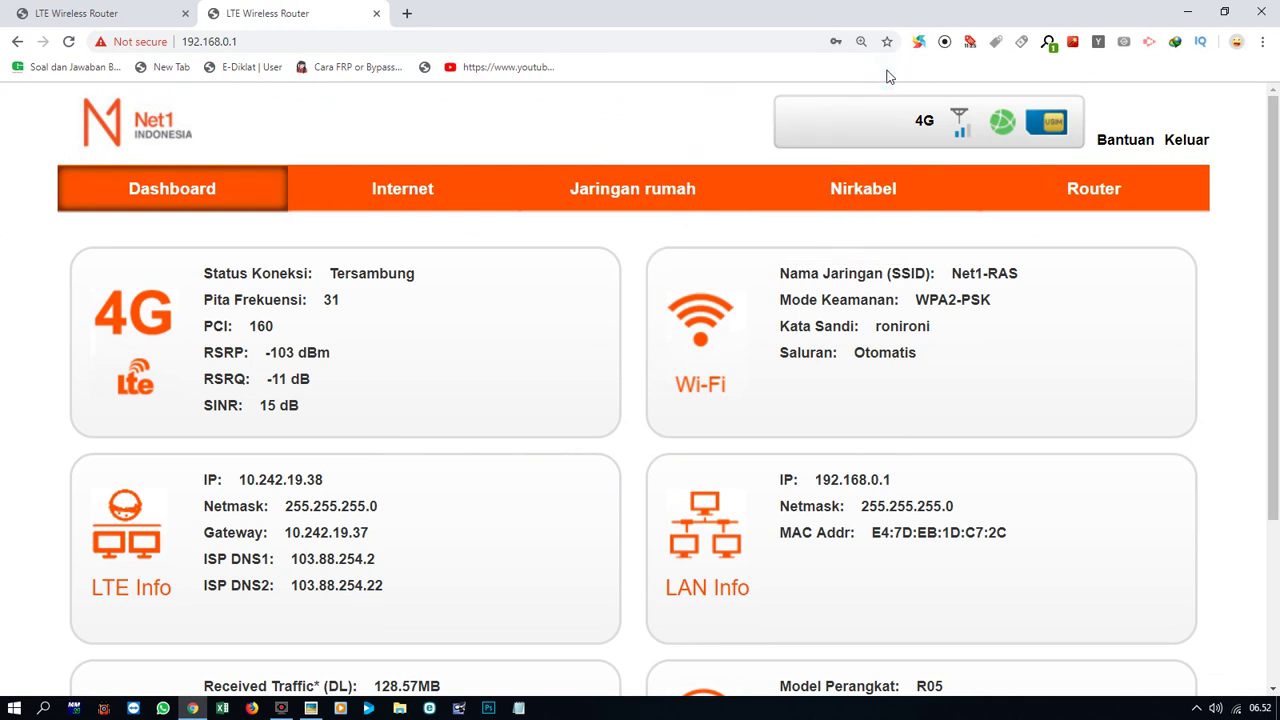
# - On the Nirkabel page, rename the SSID to Net1- followed by the owner's full name
pyautogui.click(870, 200)
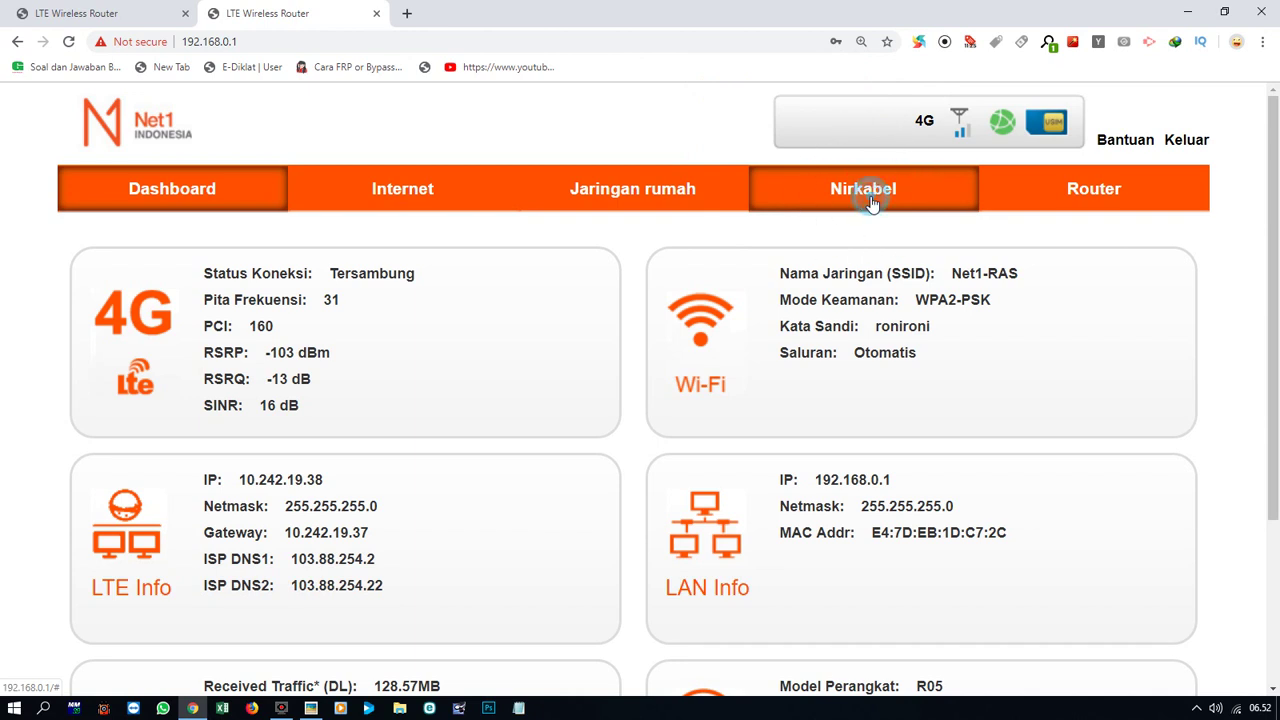
pyautogui.scroll(-2, 735, 413)
pyautogui.scroll(-1, 735, 413)
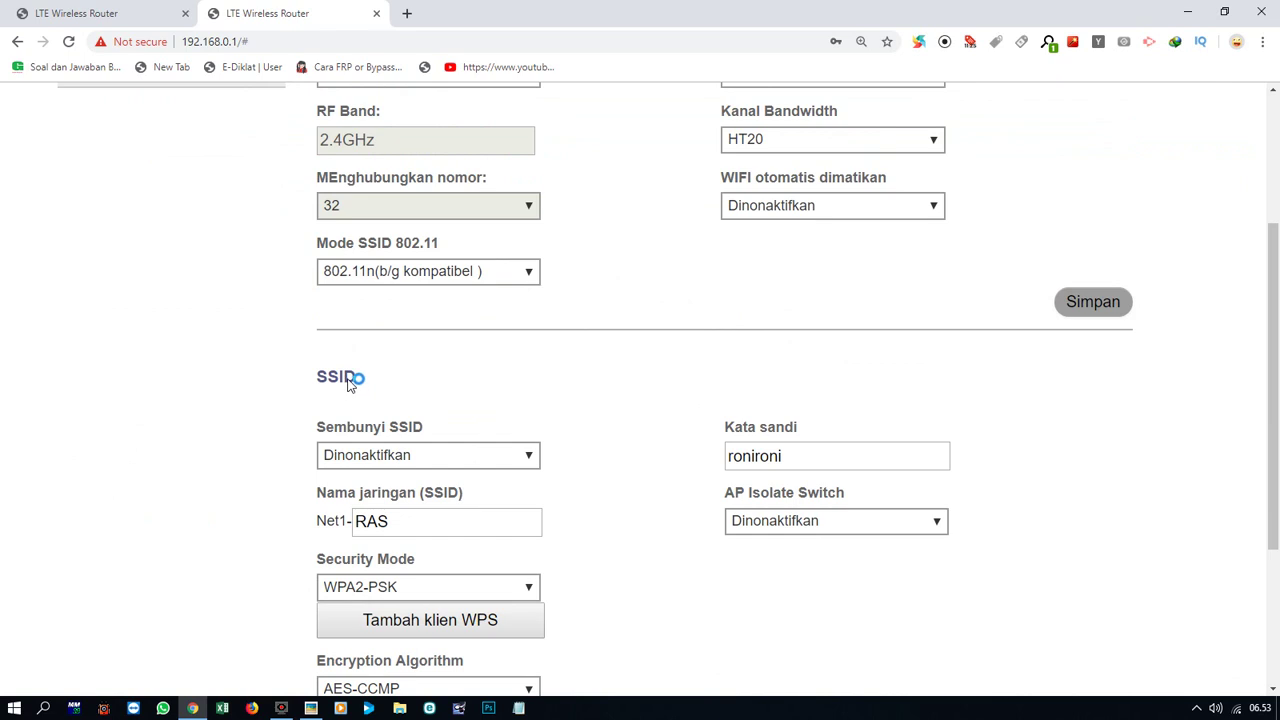
pyautogui.click(411, 520)
pyautogui.hotkey('shift', 'Left')
pyautogui.hotkey('shift', 'Left')
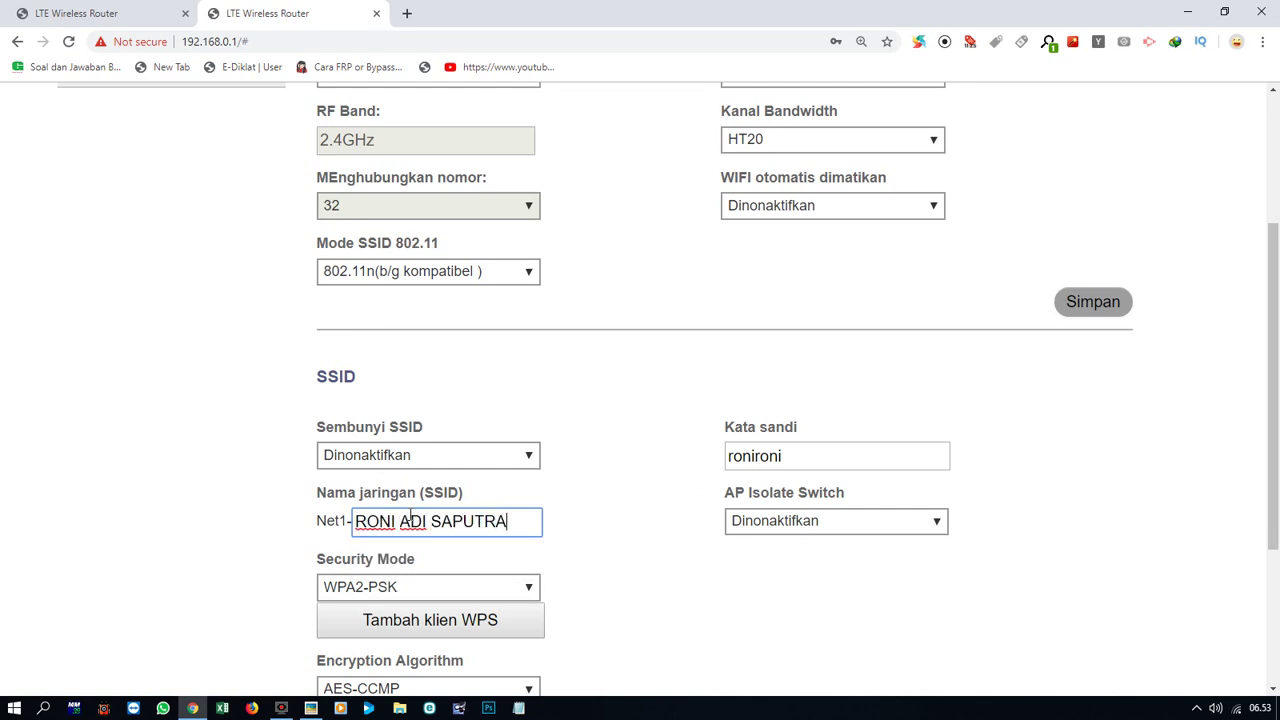
# - Replace the Wi-Fi password in the Kata sandi field with the new password
pyautogui.doubleClick(820, 457)
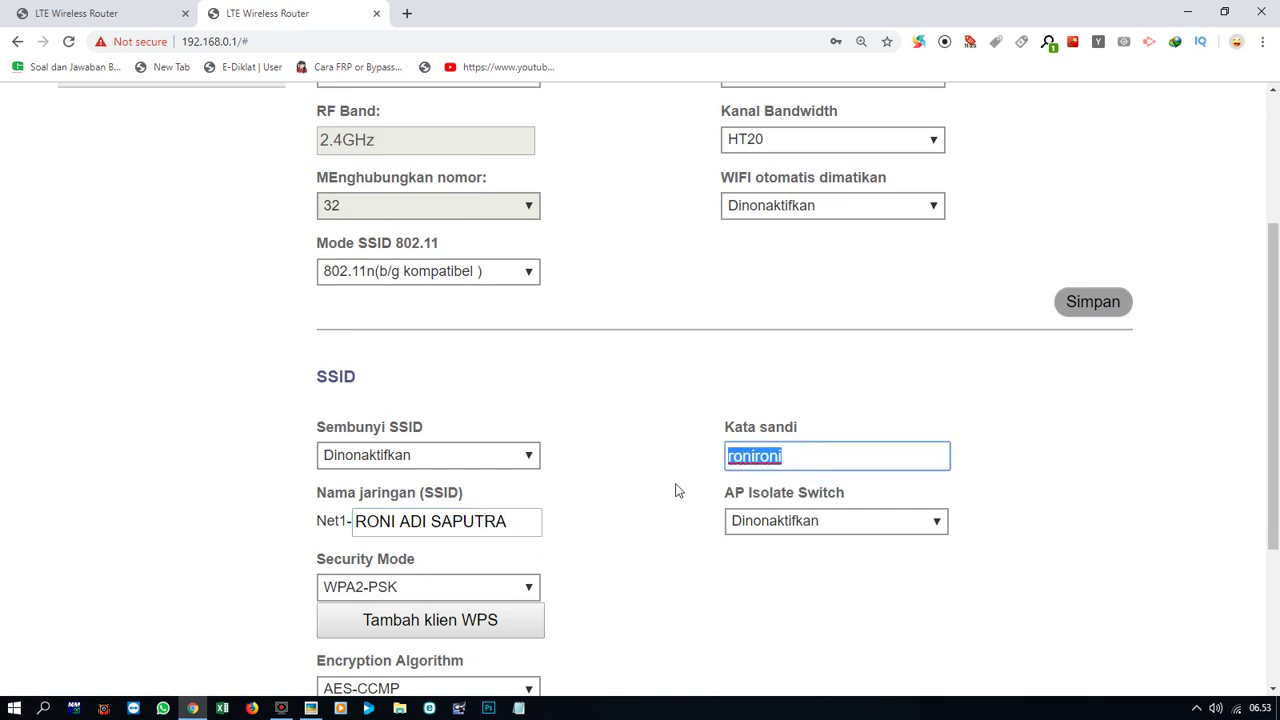
pyautogui.press('BackSpace')
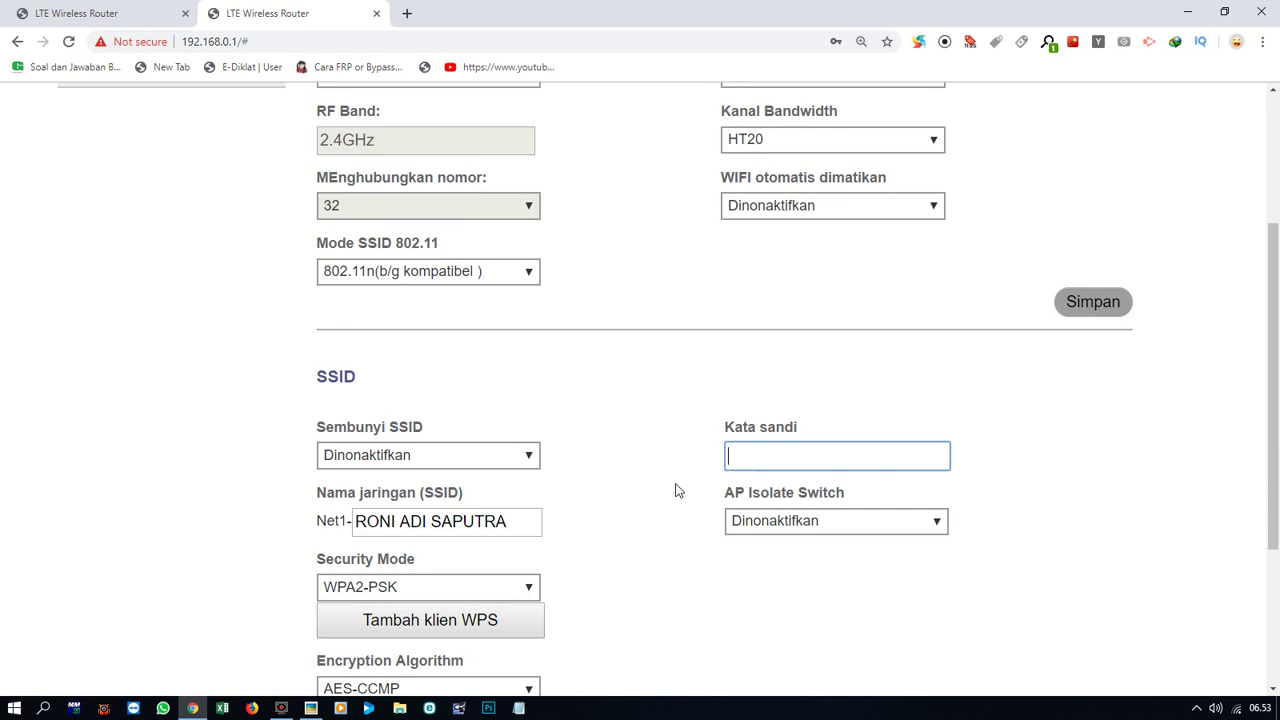
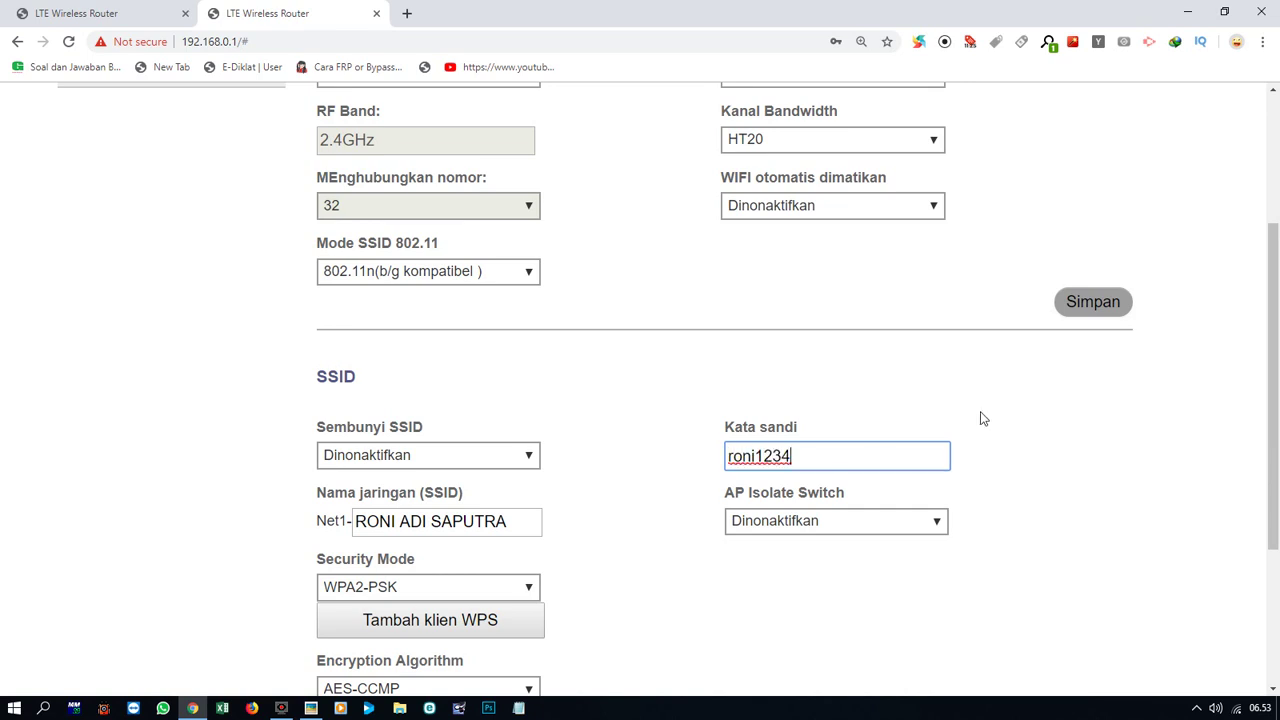
pyautogui.scroll(-2, 966, 417)
# - Click Simpan under the SSID section to save the new Wi-Fi name and password
pyautogui.click(1113, 480)
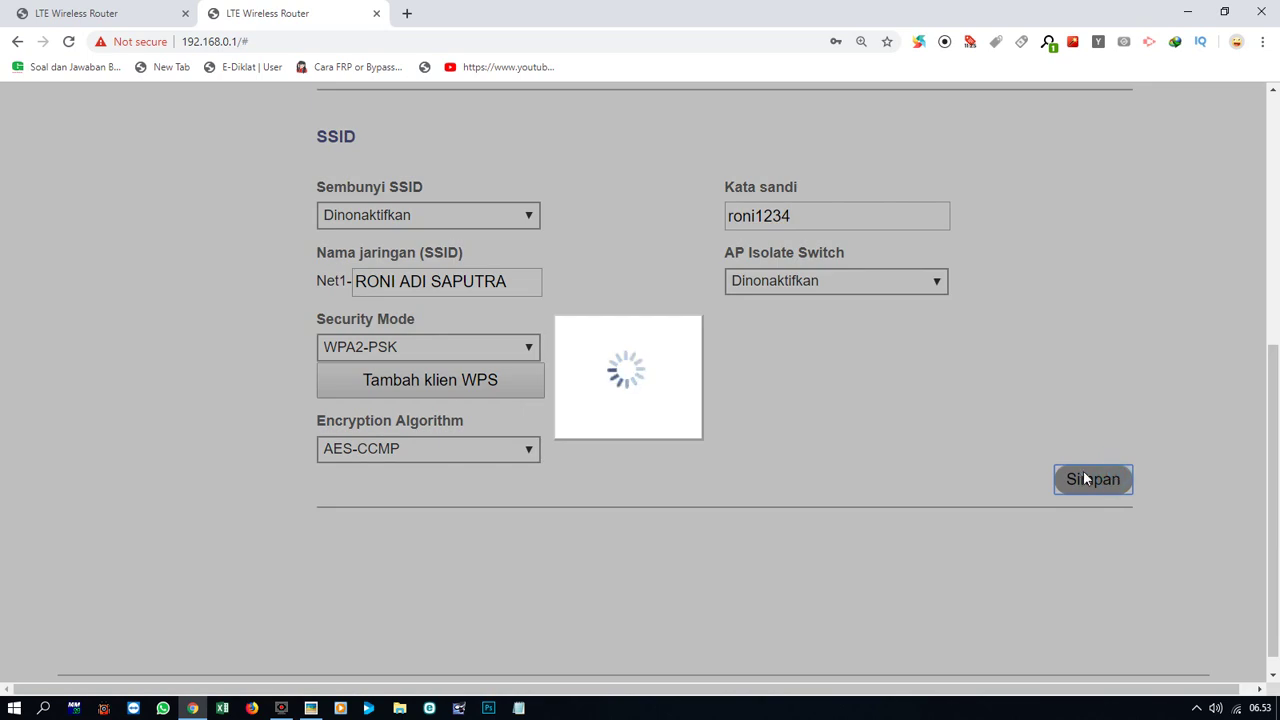